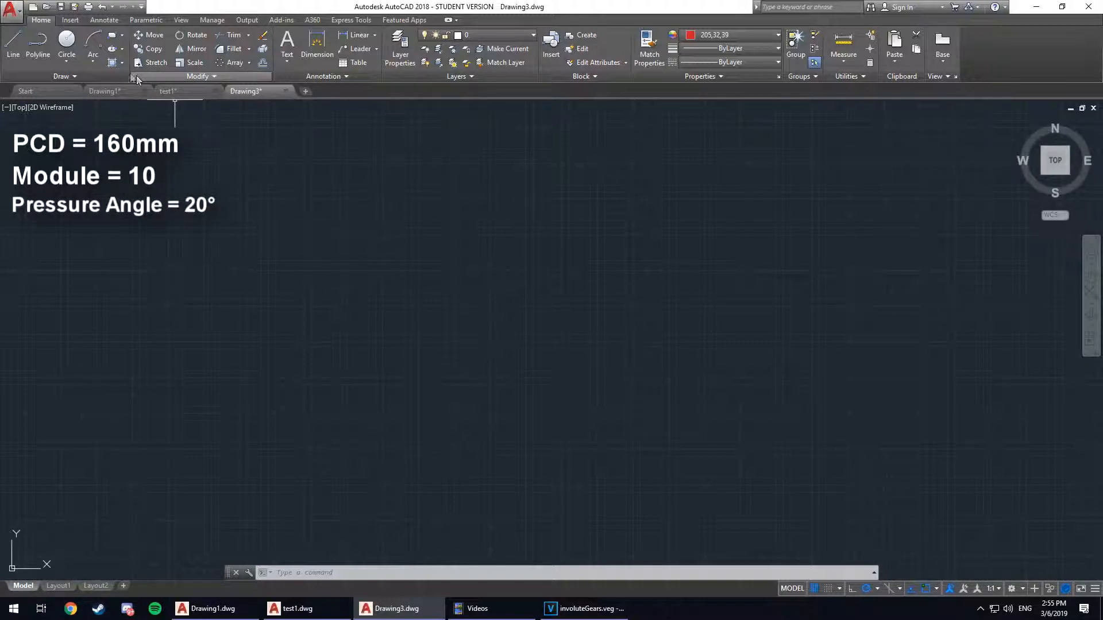
Draw a circle of radius 80 mm in the middle of the empty drawing as the gear's pitch circle
click(65, 32)
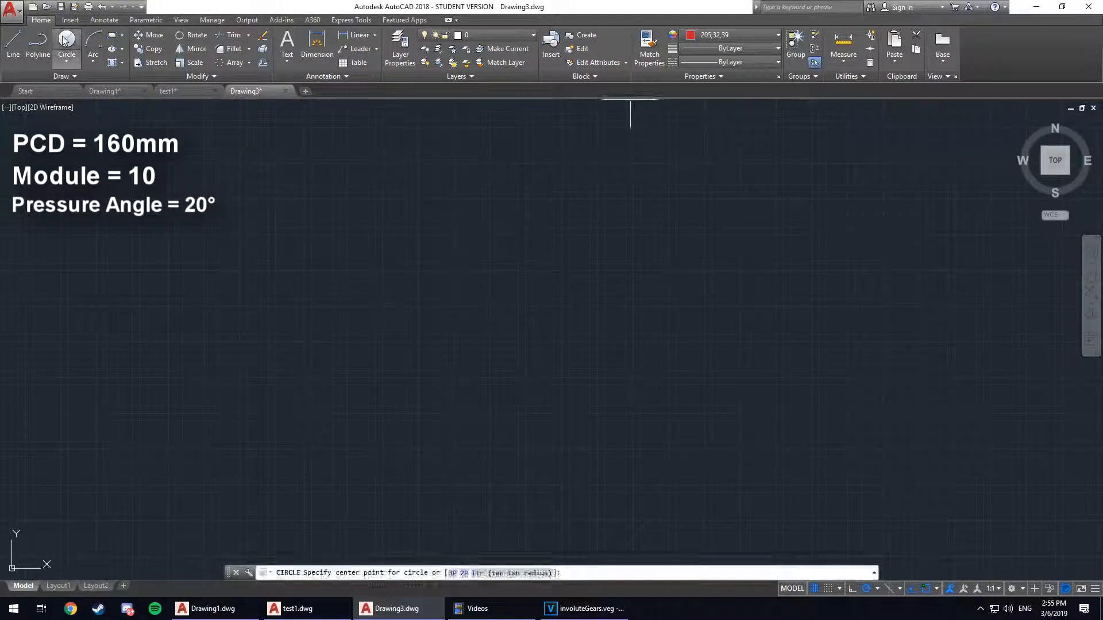
click(582, 303)
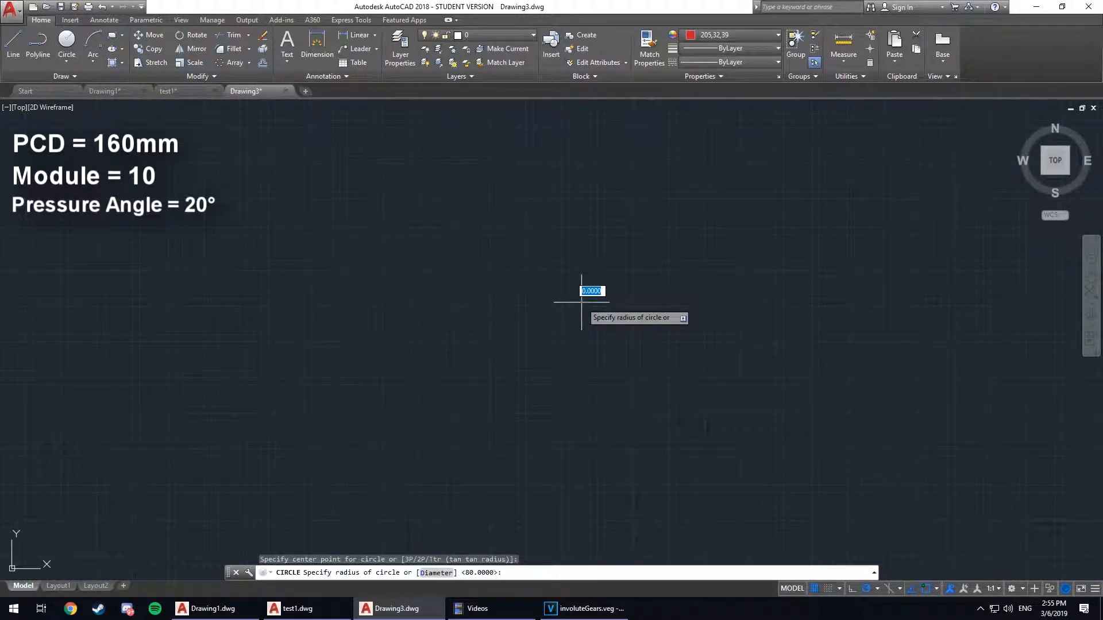
text(80)
key(Return)
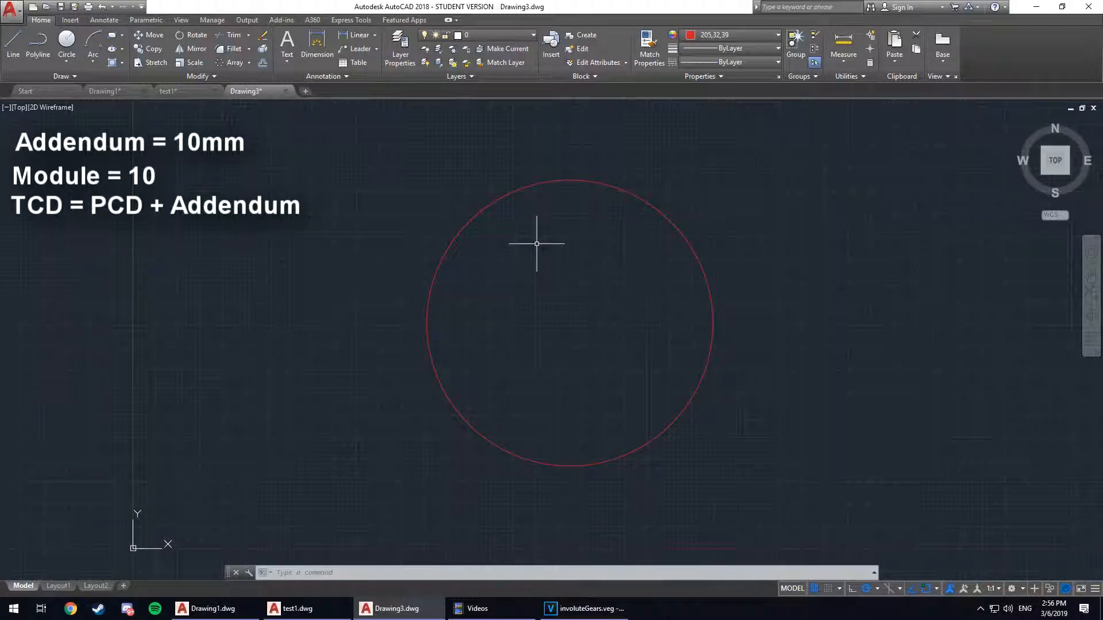
Draw a concentric circle of radius 90 mm around the pitch circle as the gear's tip circle
click(69, 44)
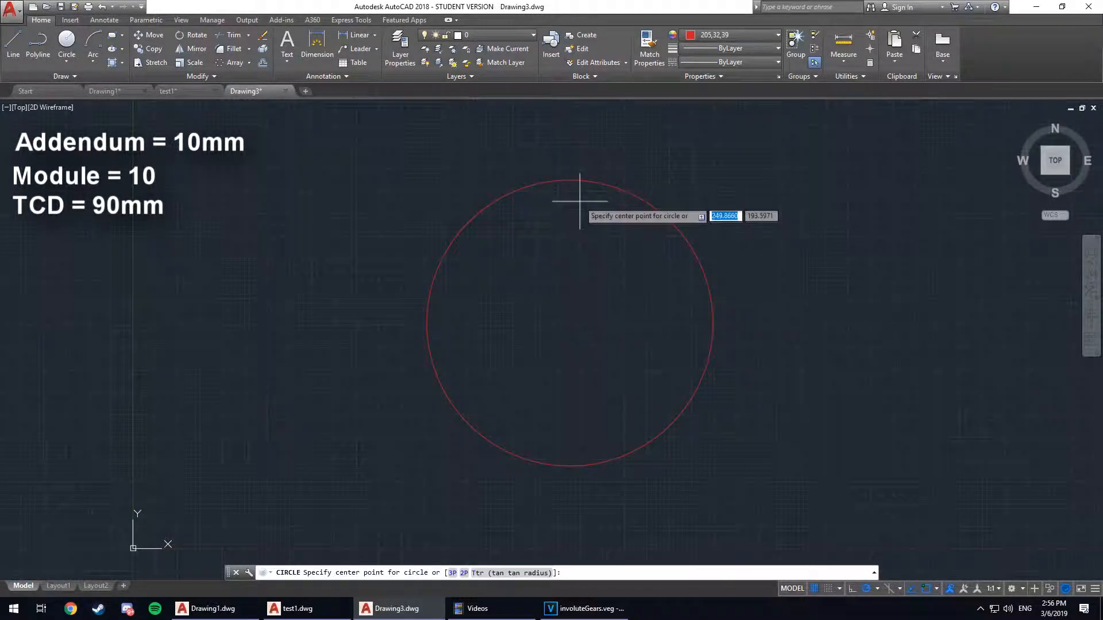
click(572, 323)
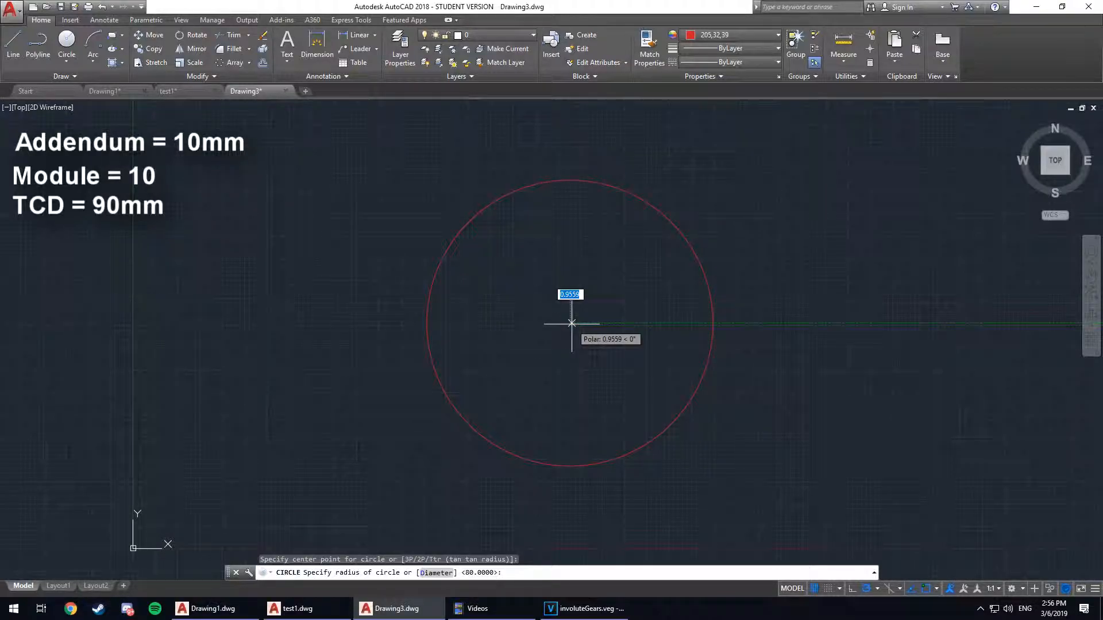
text(90)
key(Return)
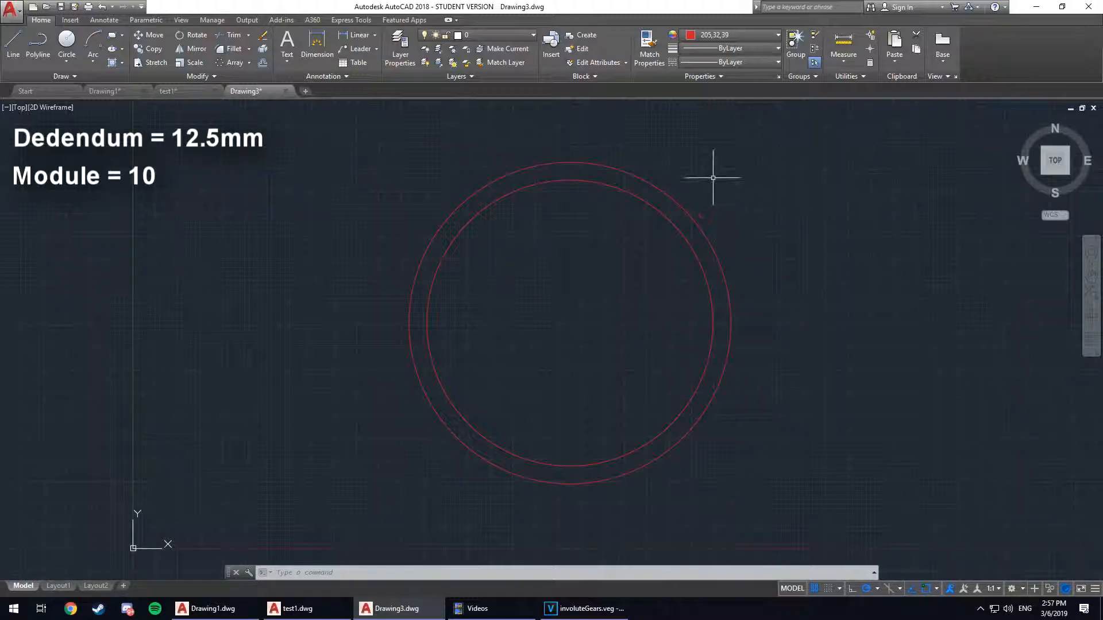
Draw a concentric circle of radius 67.5 mm inside the pitch circle as the gear's root circle
click(67, 40)
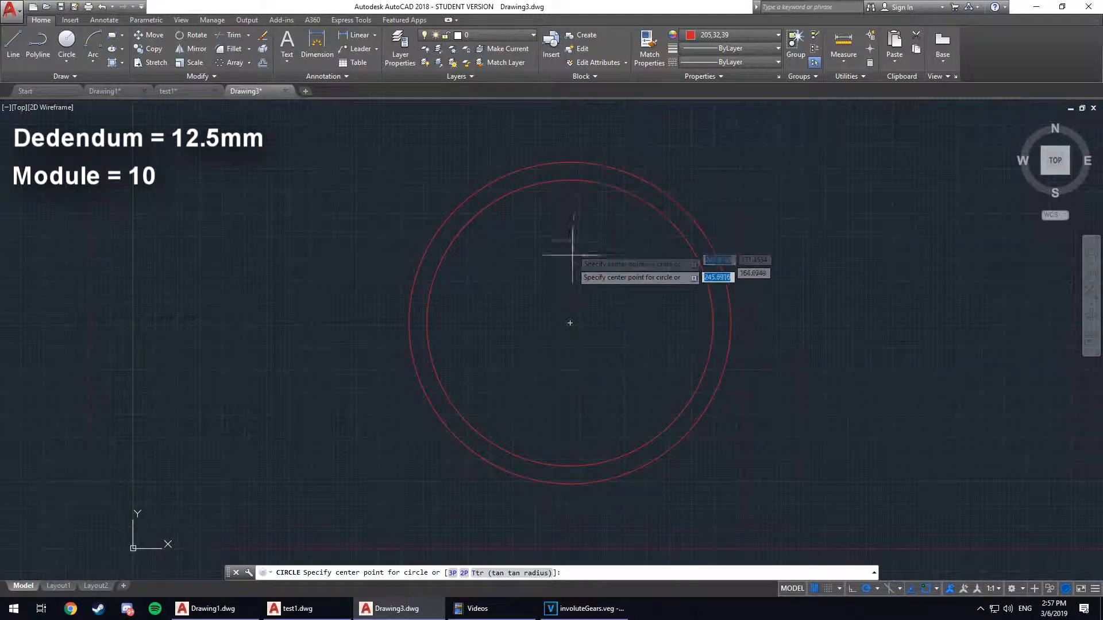
click(567, 322)
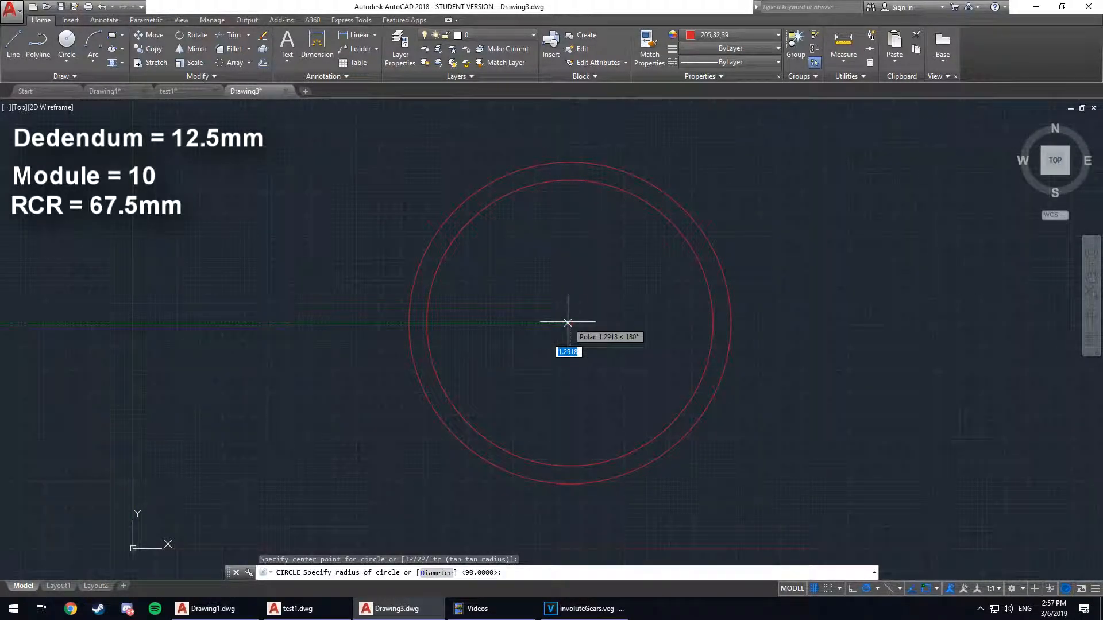
text(67.5)
key(Return)
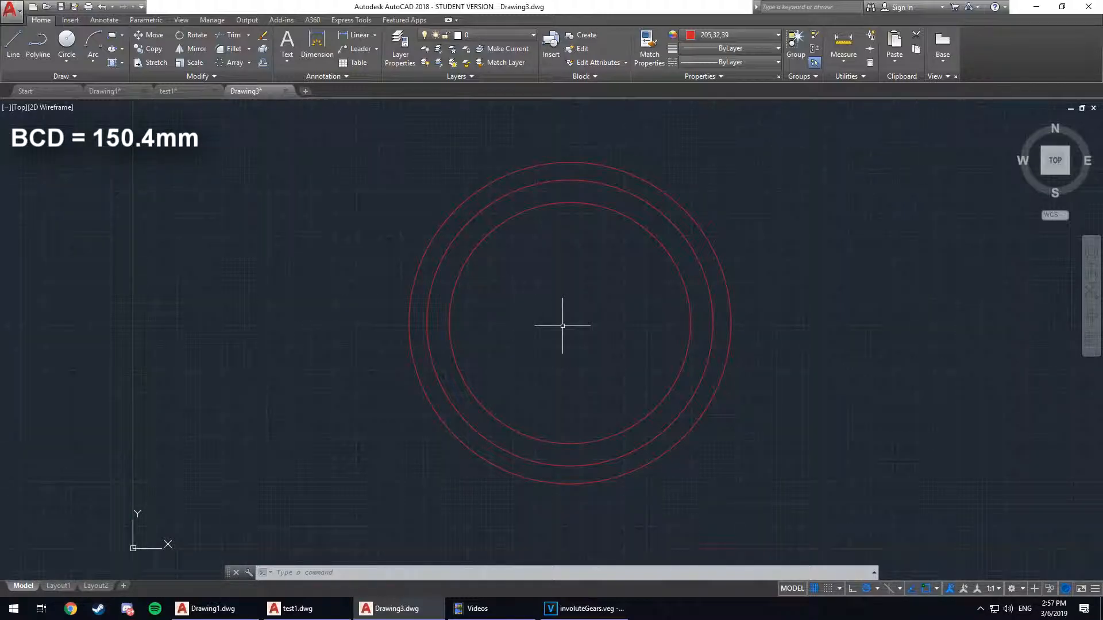
Draw a concentric circle of radius 75.2 mm between the root and pitch circles as the base circle
click(67, 40)
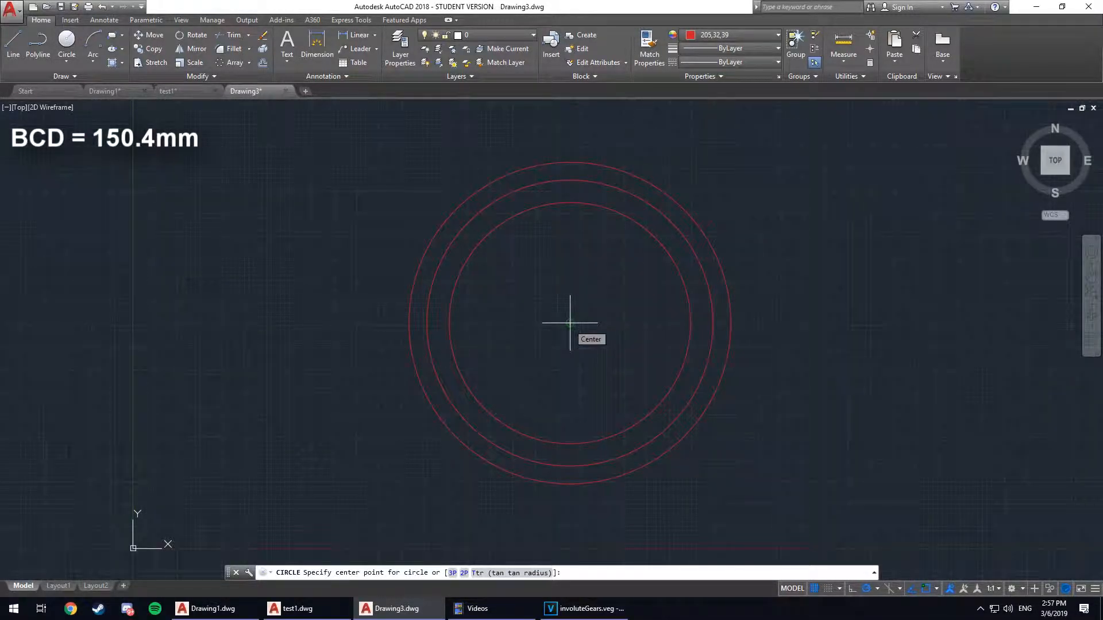
click(569, 323)
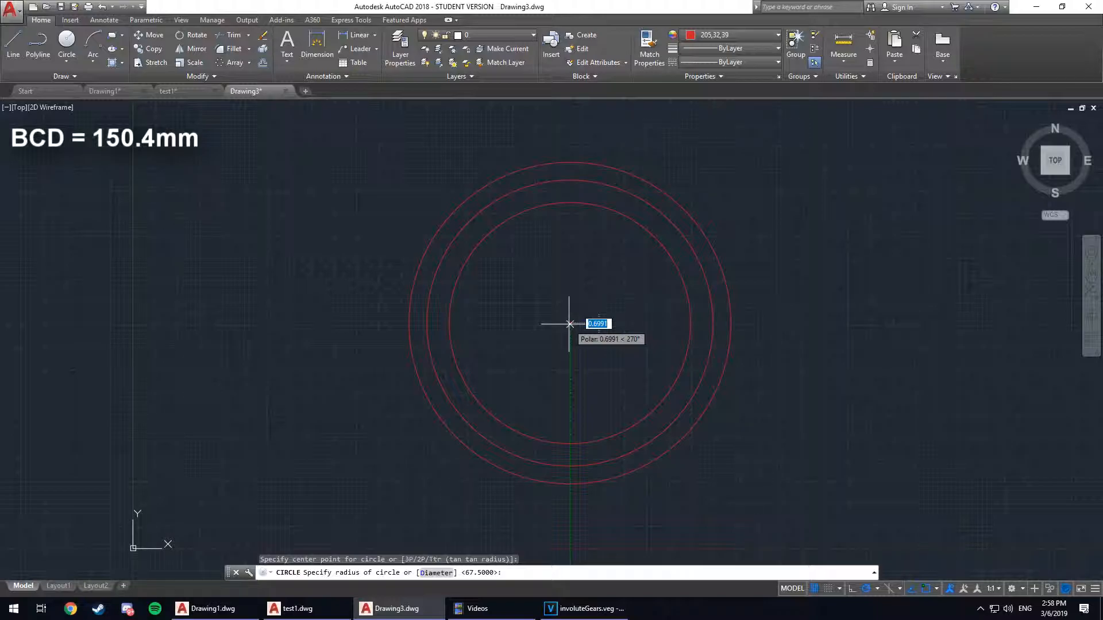
text(75.2)
key(Return)
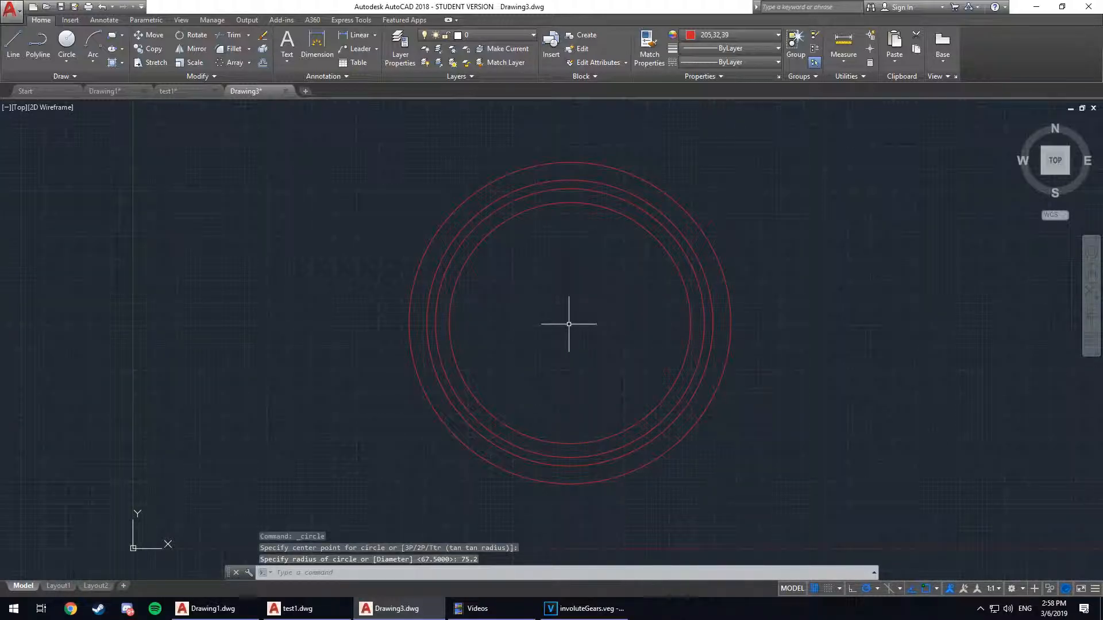
Change the colour of the base circle to blue and deselect it
click(525, 196)
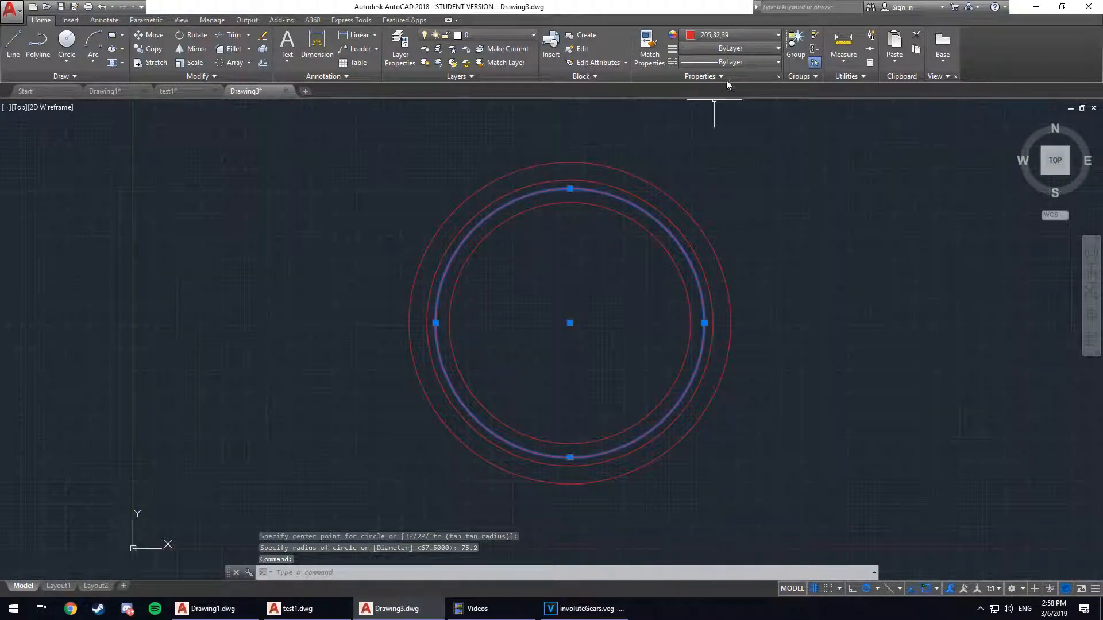
click(727, 37)
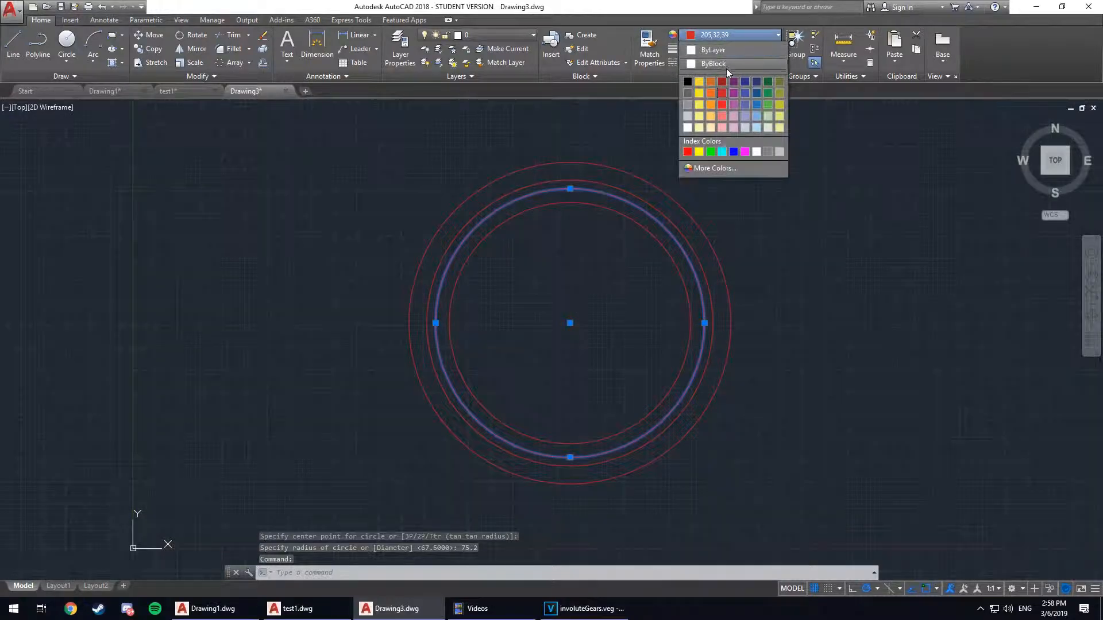
click(745, 93)
click(812, 242)
key(Escape)
key(Escape)
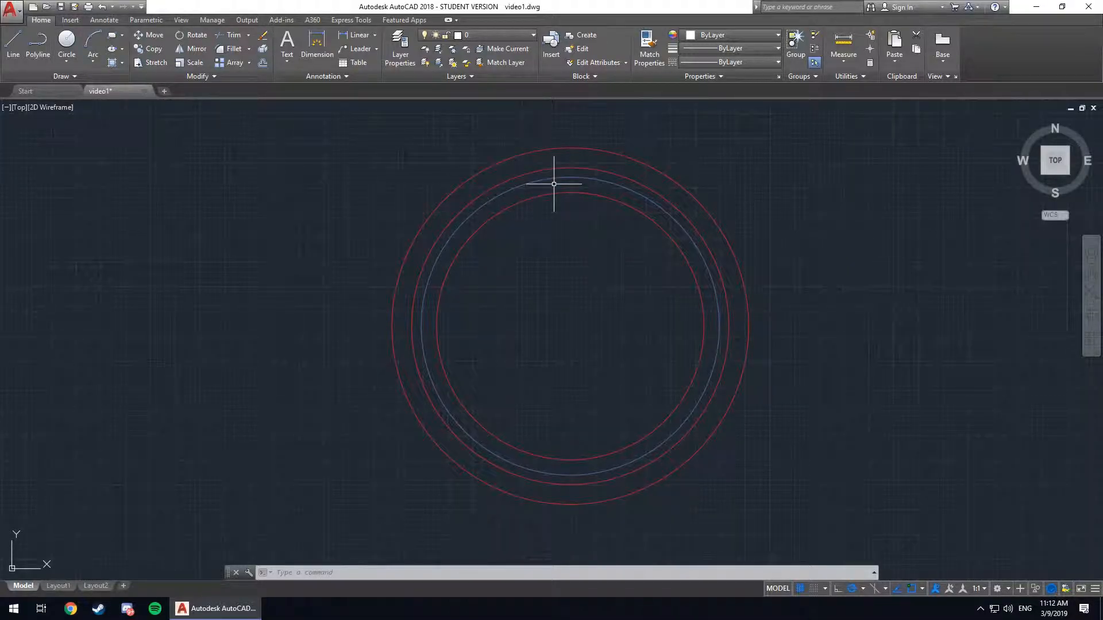
Divide the blue base circle into 12 equal segments
text(divide)
key(Return)
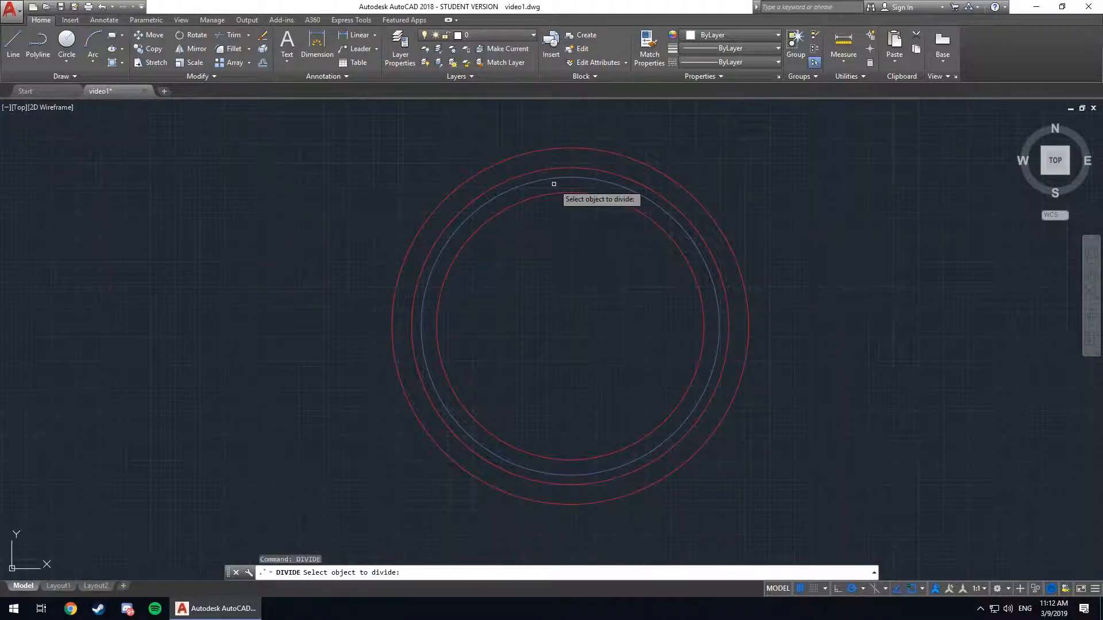
click(572, 177)
text(12)
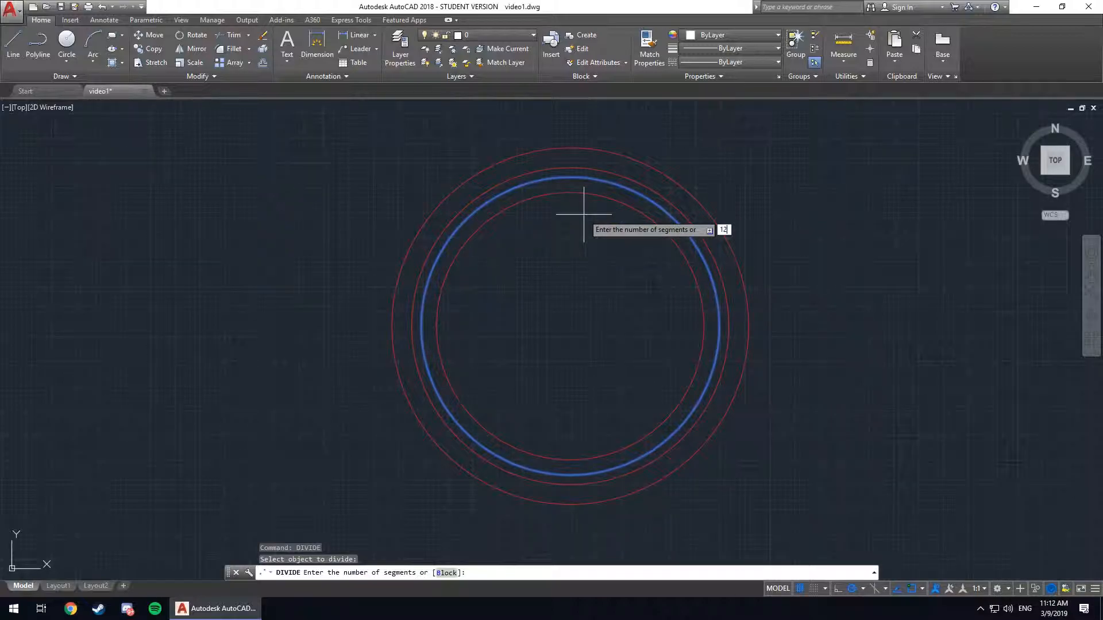
key(Return)
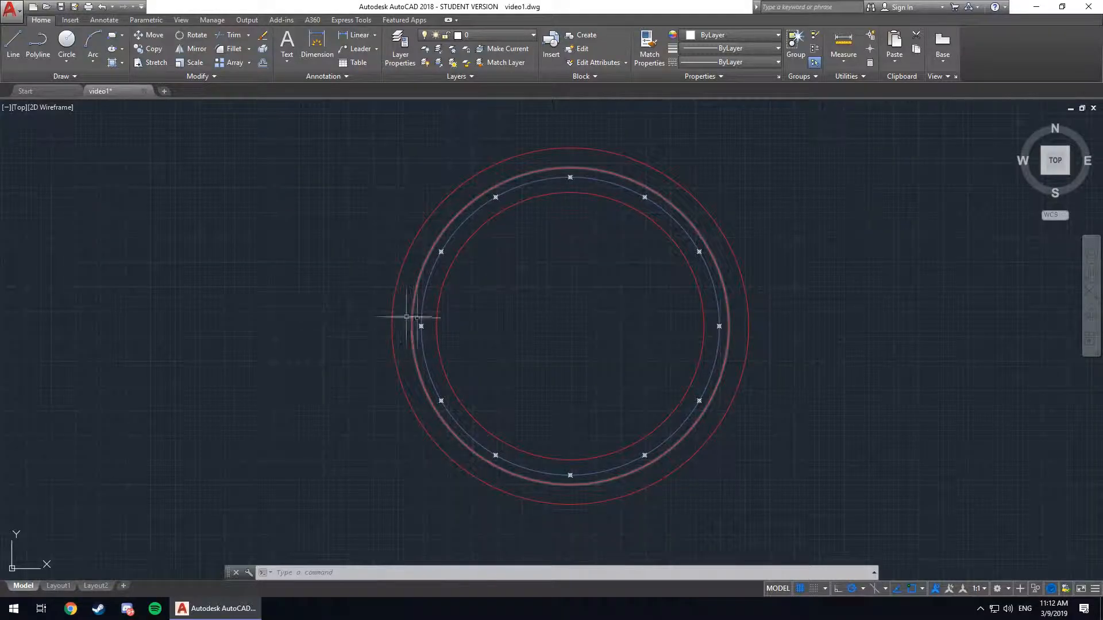
Draw radial lines from the circle centre to the topmost division point and to the next one counterclockwise on the base circle
click(13, 41)
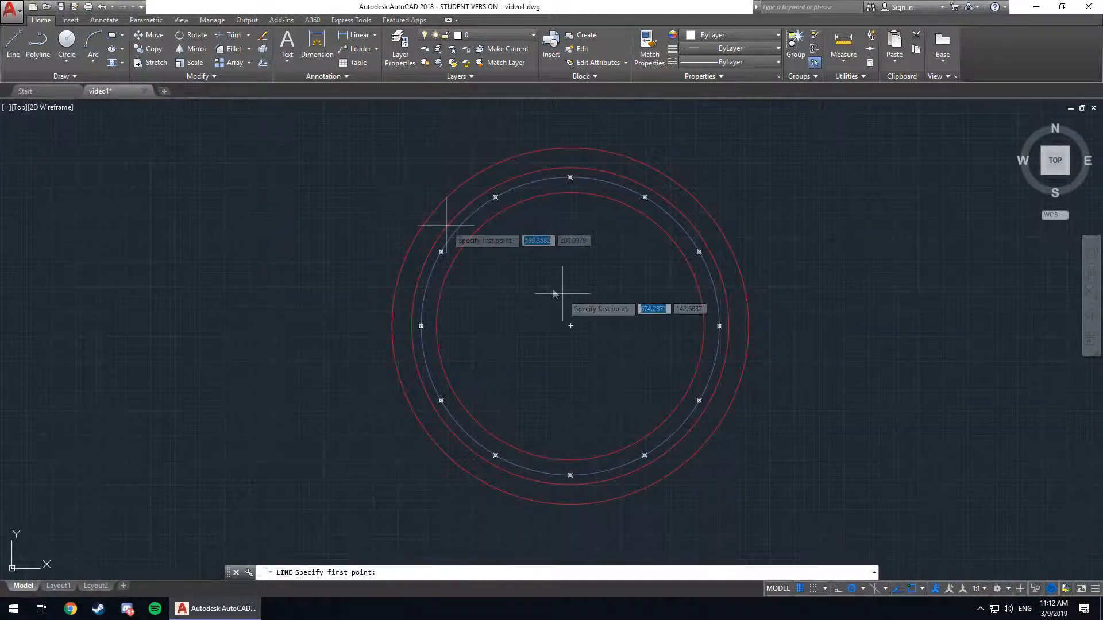
click(570, 326)
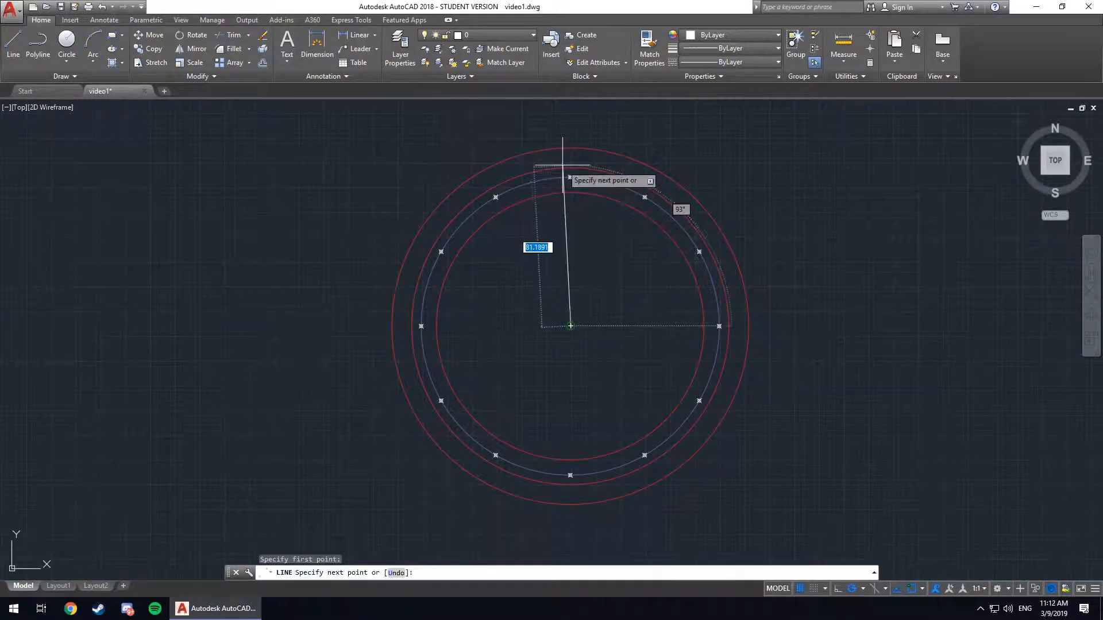
click(570, 177)
key(Escape)
text(l)
key(Return)
click(571, 325)
click(496, 197)
key(Escape)
Draw the remaining radial lines of the upper-left quarter from the circle centre, including the horizontal one to the leftmost division point
text(l)
key(Return)
click(570, 326)
click(421, 325)
key(Escape)
scroll(394, 222, down, 2)
scroll(472, 197, up, 4)
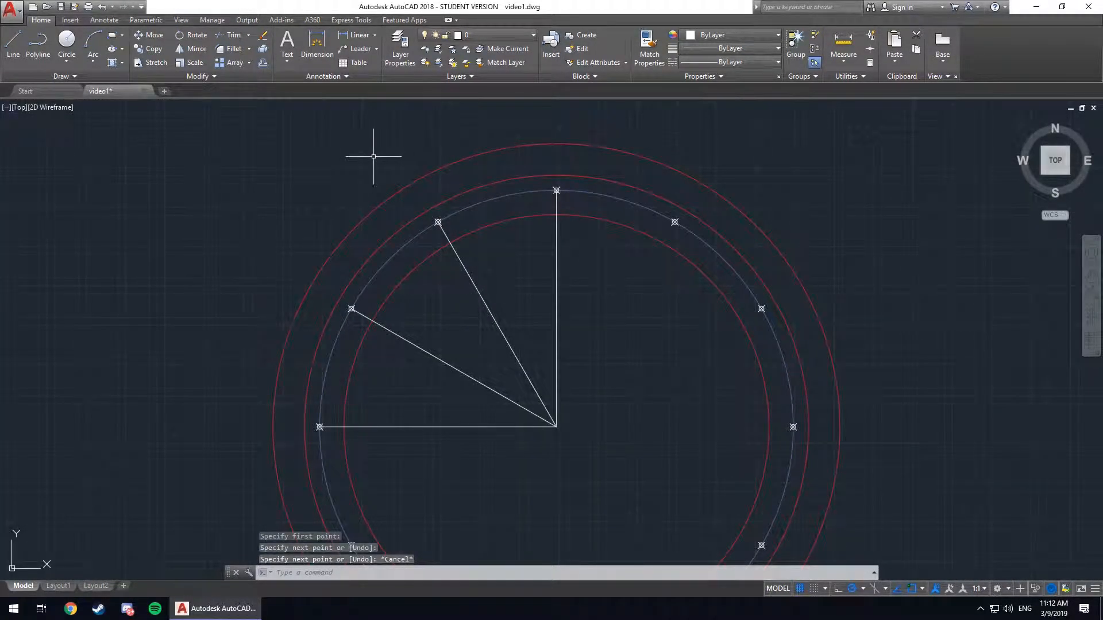
Draw a line about 76 mm long from the first division point counterclockwise of the top, perpendicular to its radial line at 30°
text(l)
key(Return)
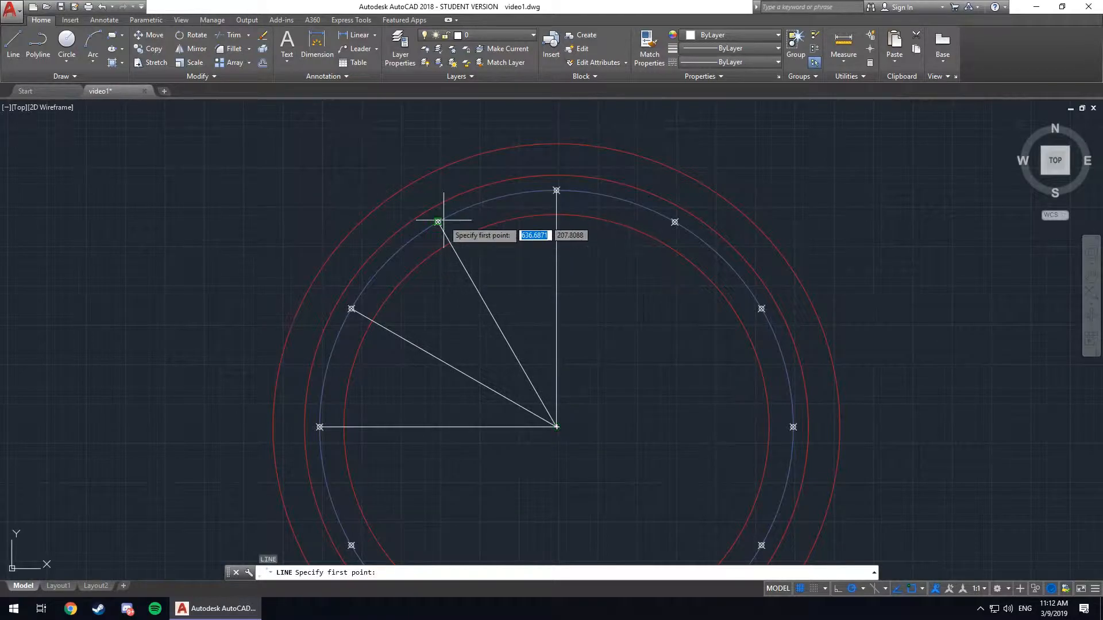
click(438, 222)
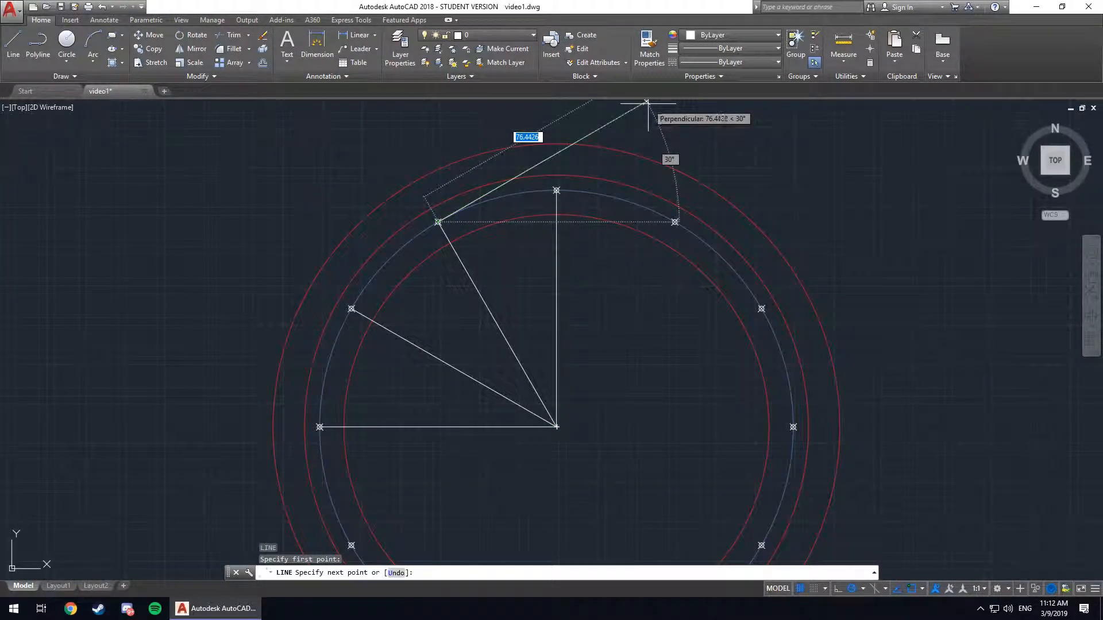
click(646, 102)
key(Escape)
Draw a line about 70 mm long from the second division point counterclockwise of the top, perpendicular to its radial line at 60°
text(l)
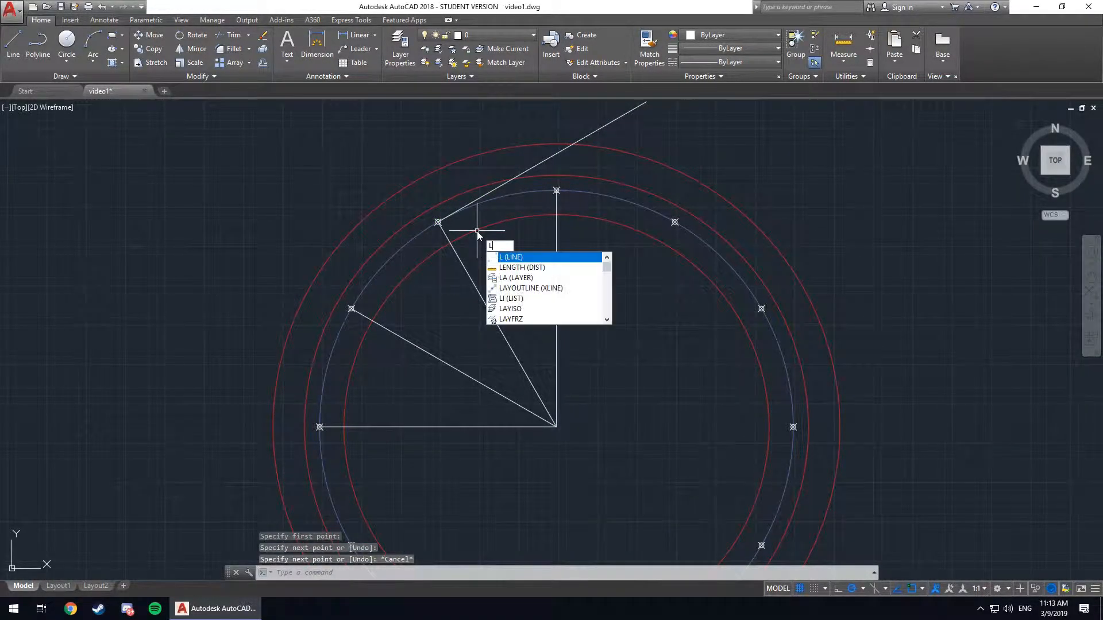
key(Return)
click(351, 309)
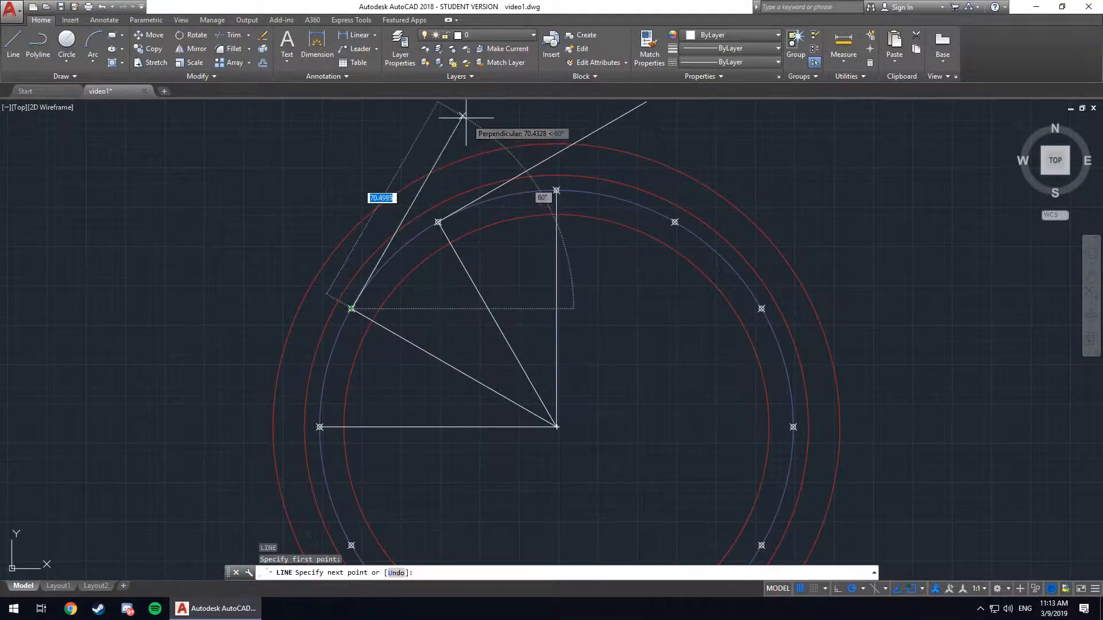
click(465, 116)
key(Escape)
Draw a vertical tangent line upward from the leftmost division point, perpendicular to the horizontal radial line
text(l)
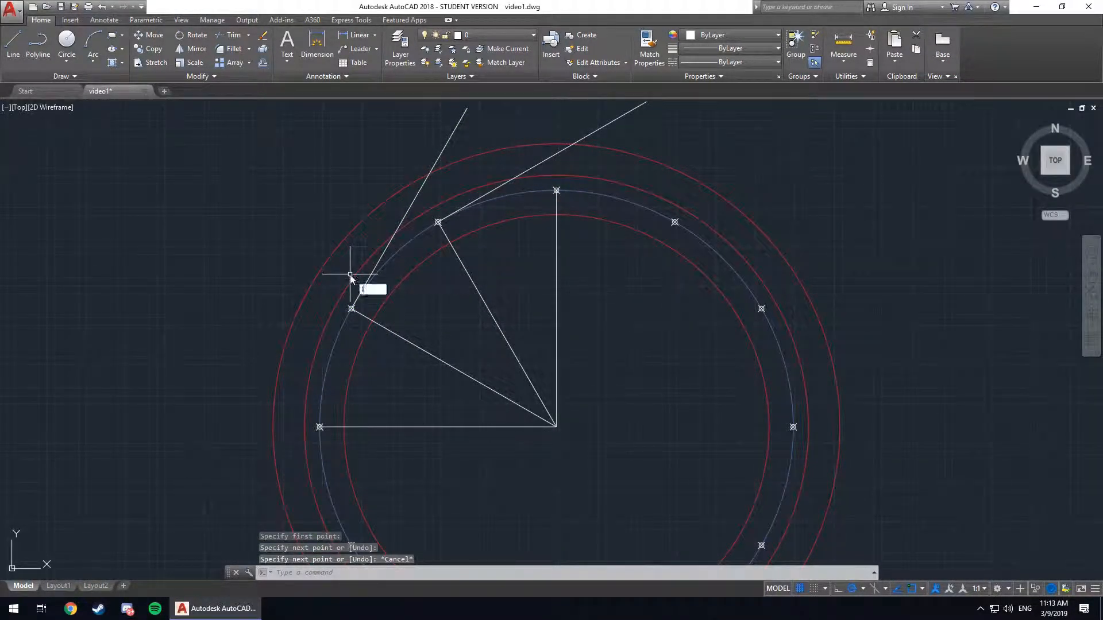
key(Return)
click(319, 427)
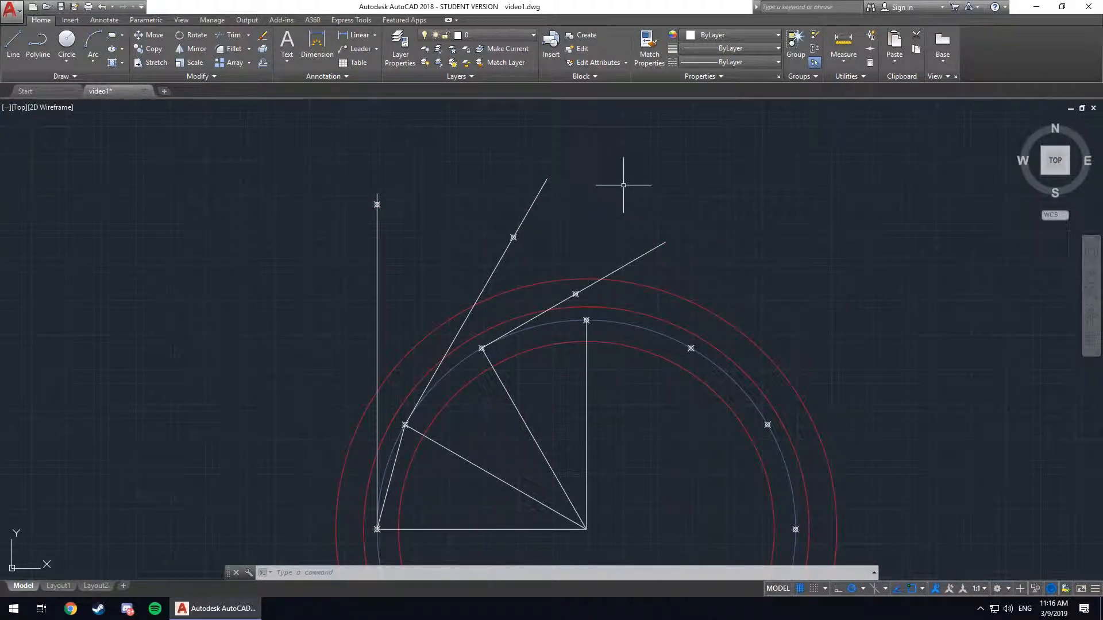
Draw a fit-point spline from the base circle's topmost division point through the marked points on the three tangent lines, ending on the vertical one
scroll(615, 261, down, 2)
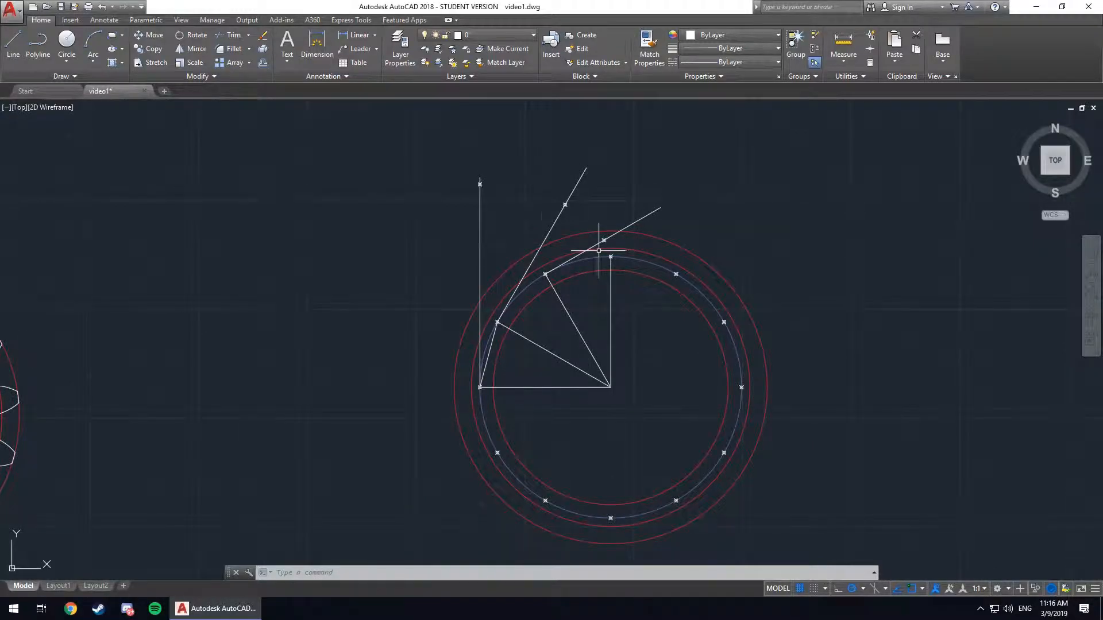
click(63, 76)
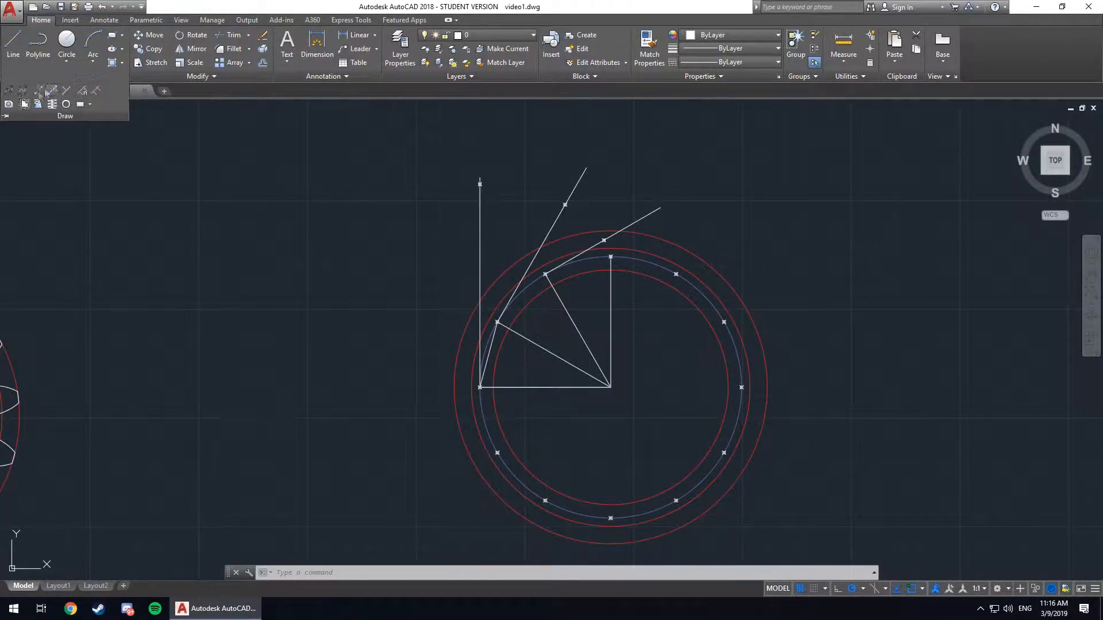
click(8, 90)
scroll(534, 284, down, 3)
scroll(534, 285, up, 2)
scroll(534, 283, up, 3)
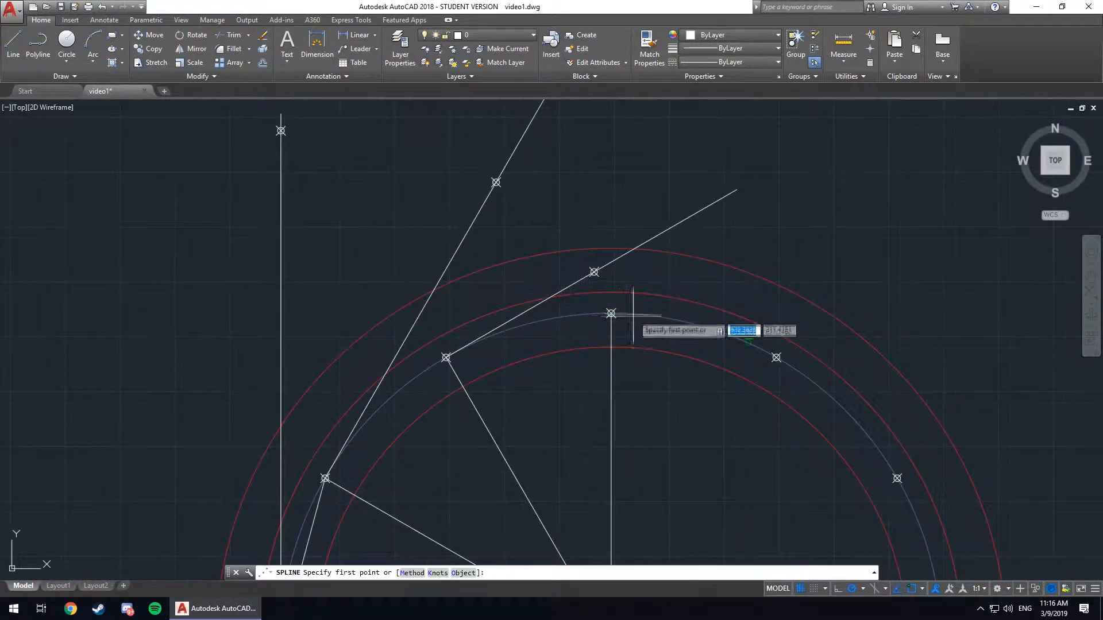
click(611, 313)
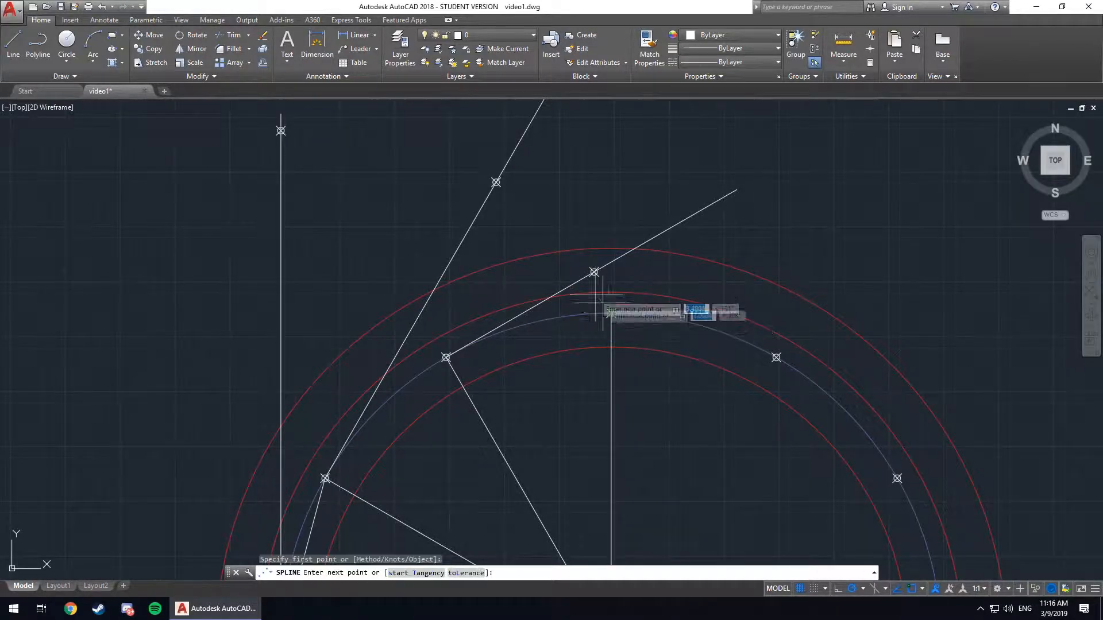
click(594, 272)
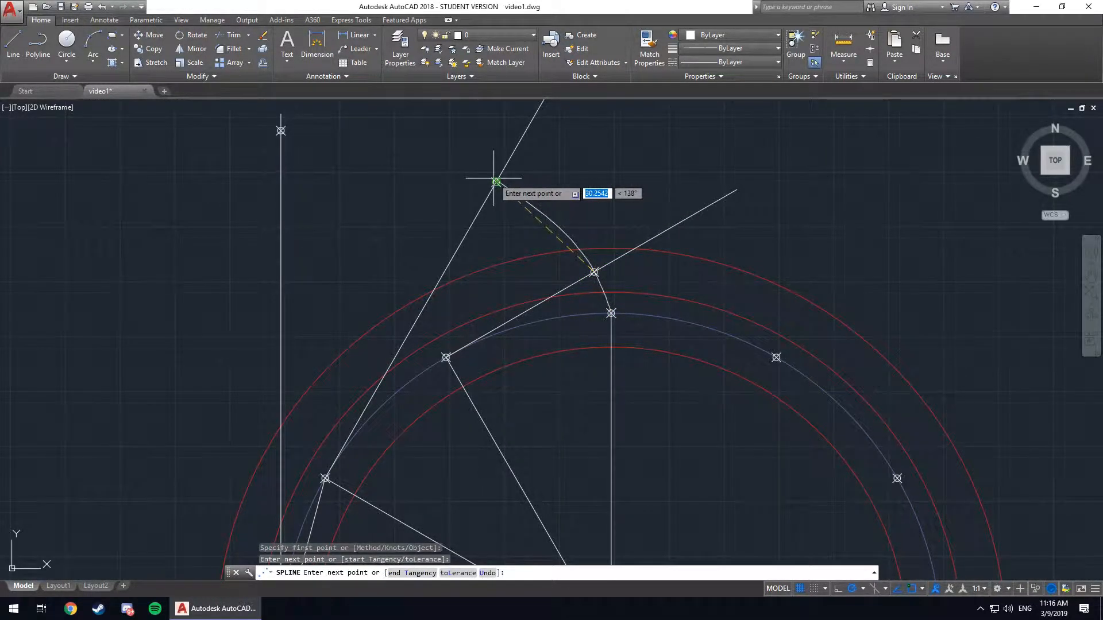
click(495, 182)
click(281, 131)
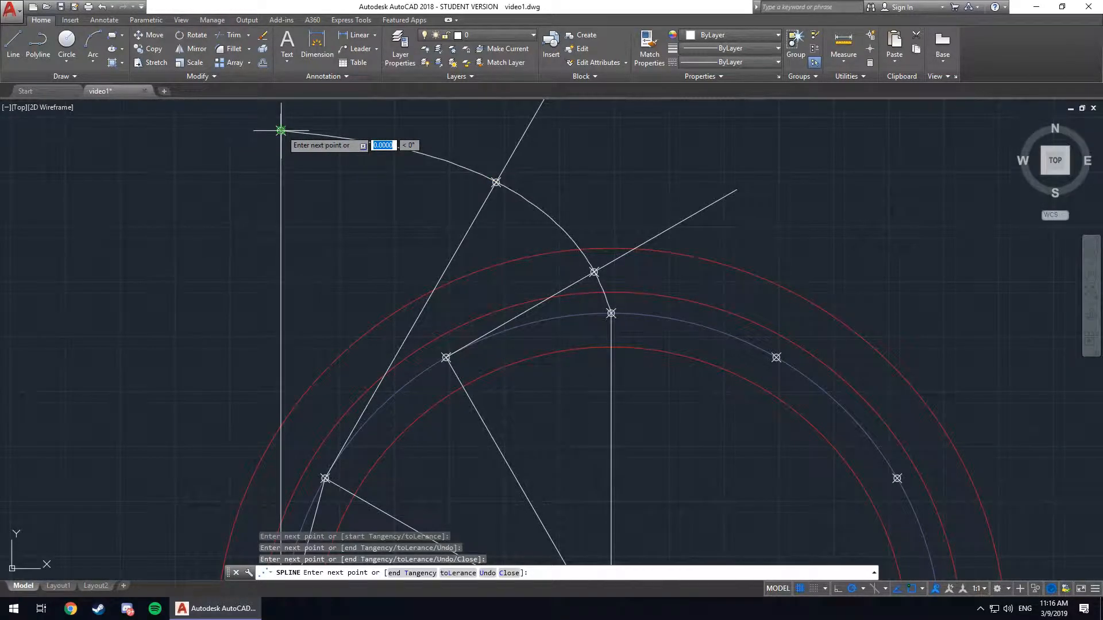
key(Return)
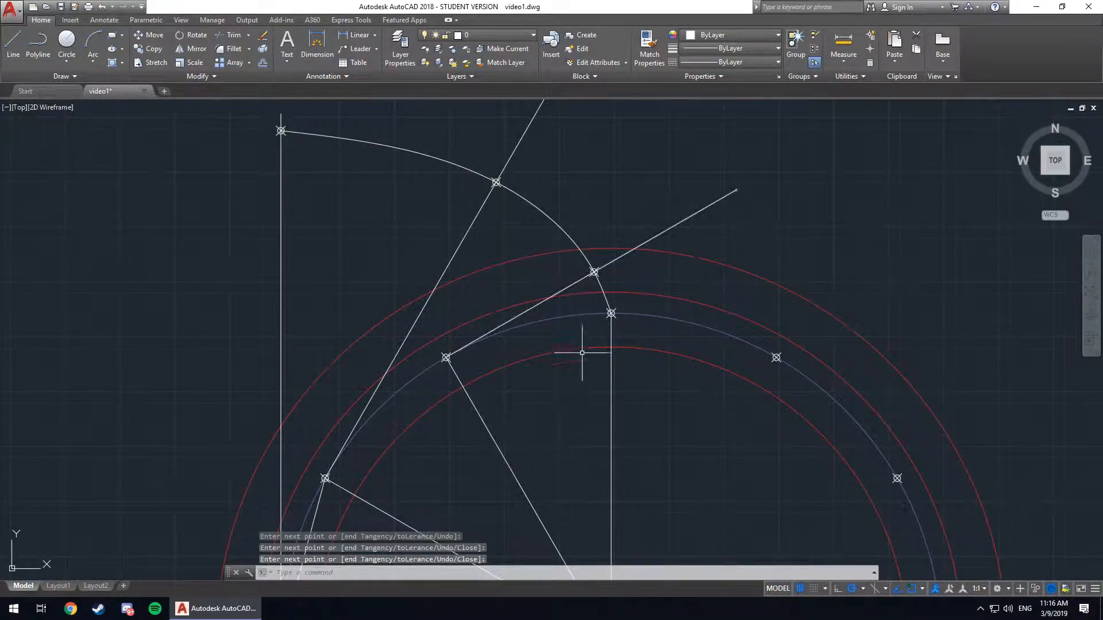
middle_drag(605, 336, 630, 247)
scroll(611, 246, down, 4)
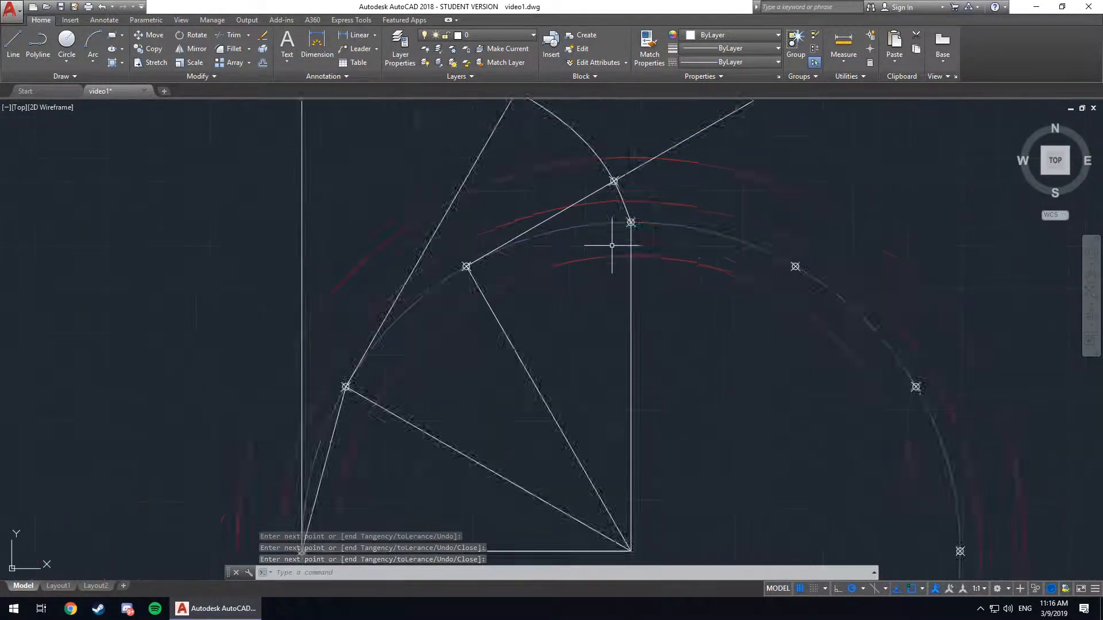
Place a point where the involute spline crosses the outermost circle
scroll(632, 190, down, 3)
scroll(635, 190, up, 7)
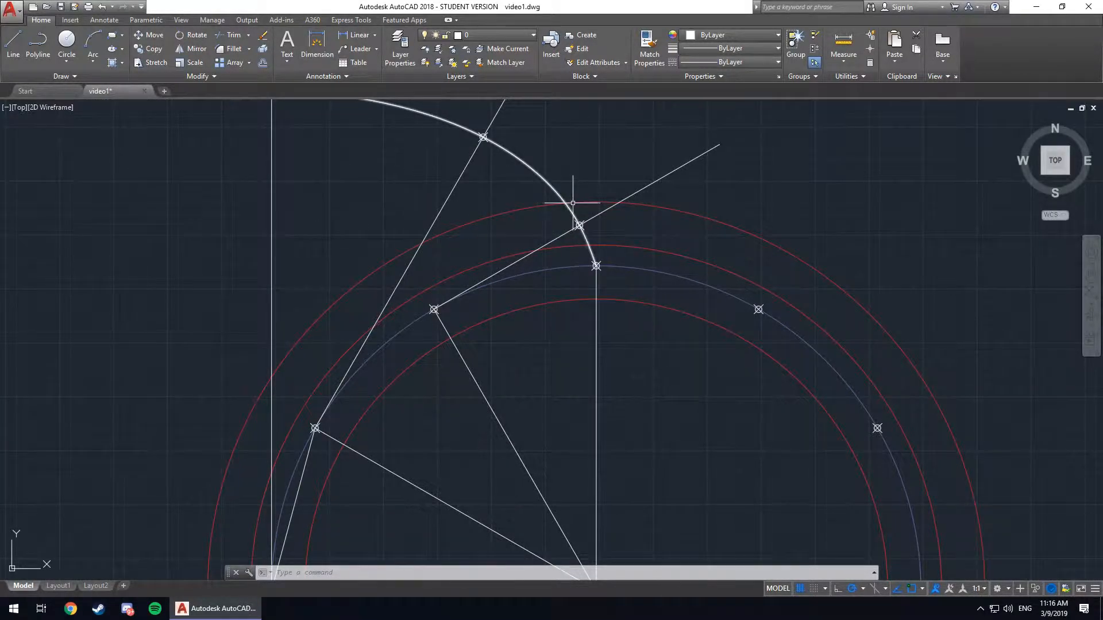
scroll(565, 202, down, 2)
scroll(565, 202, up, 5)
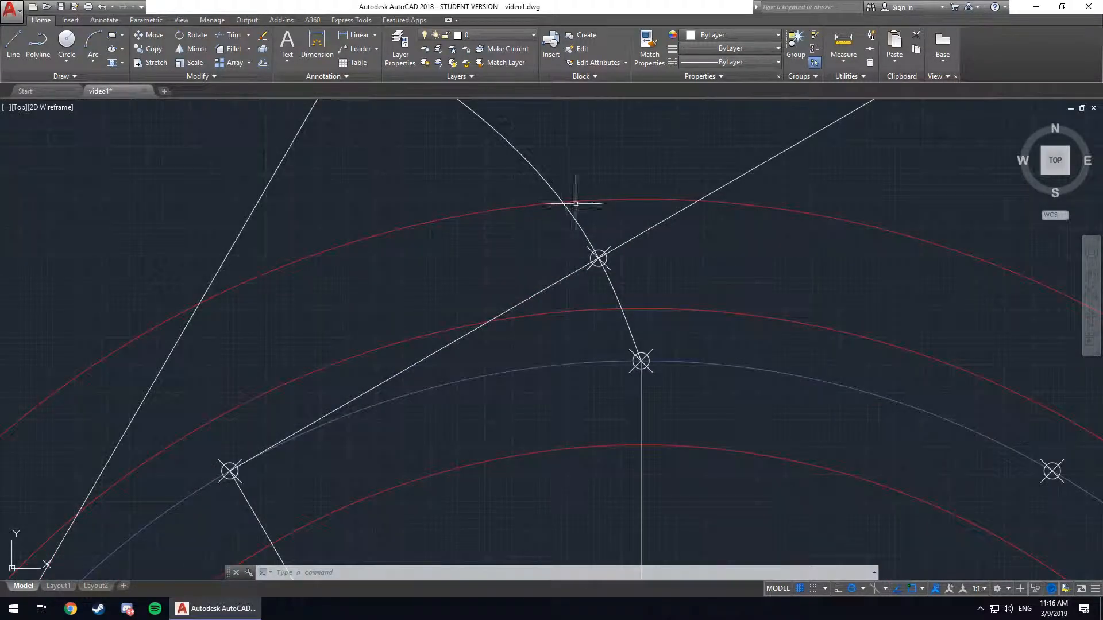
key(space)
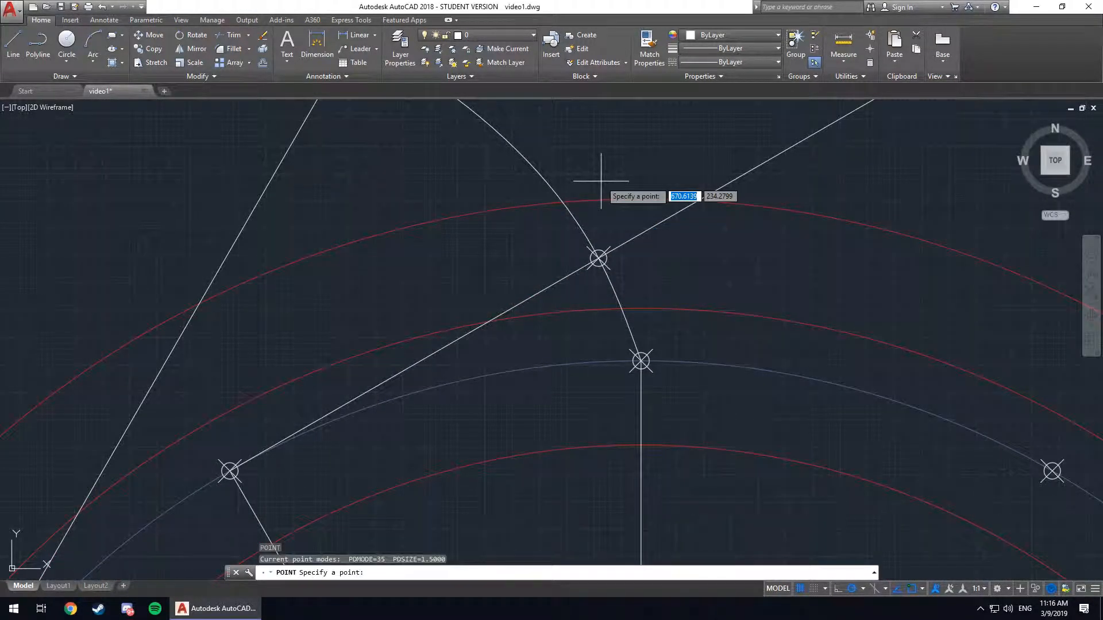
click(563, 202)
Trim off the part of the involute spline that extends outside the outermost circle
middle_drag(582, 153, 630, 244)
scroll(614, 215, down, 2)
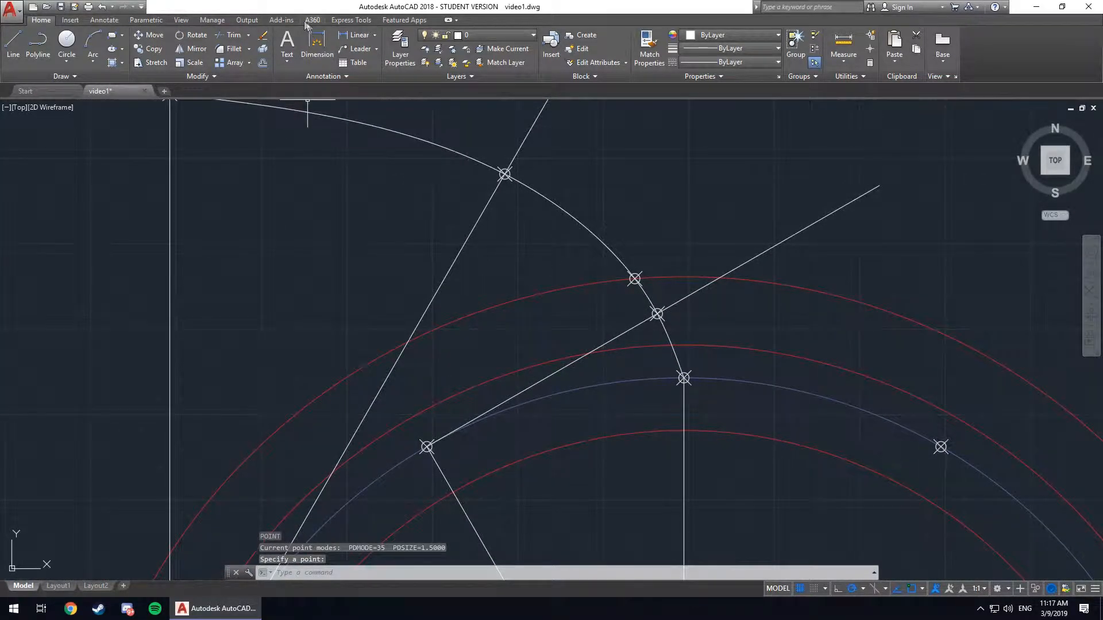
click(233, 35)
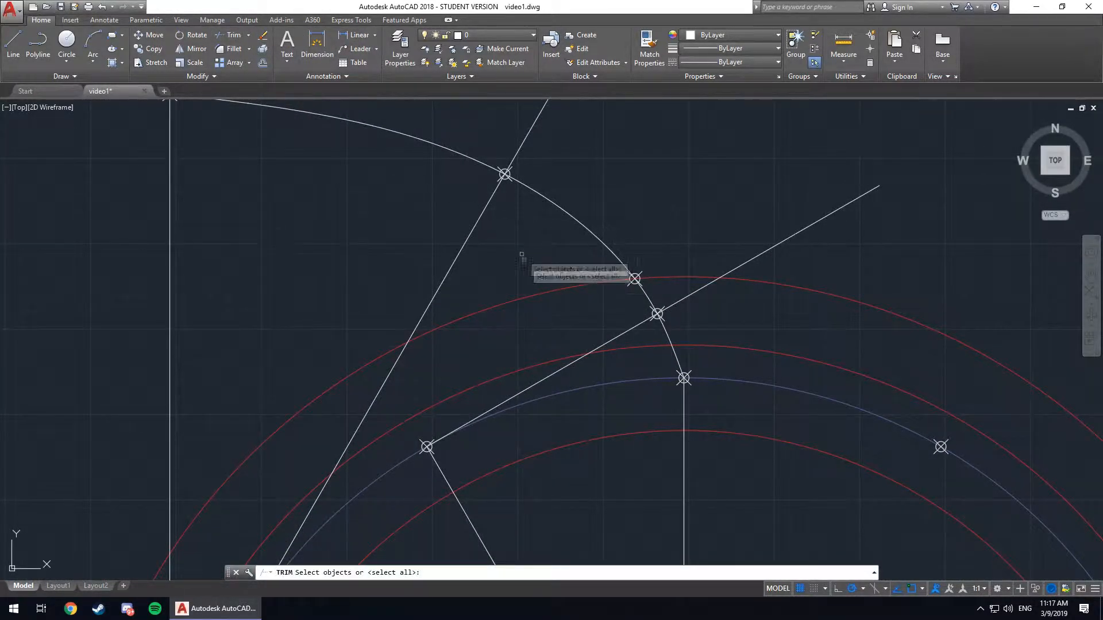
click(551, 294)
key(Return)
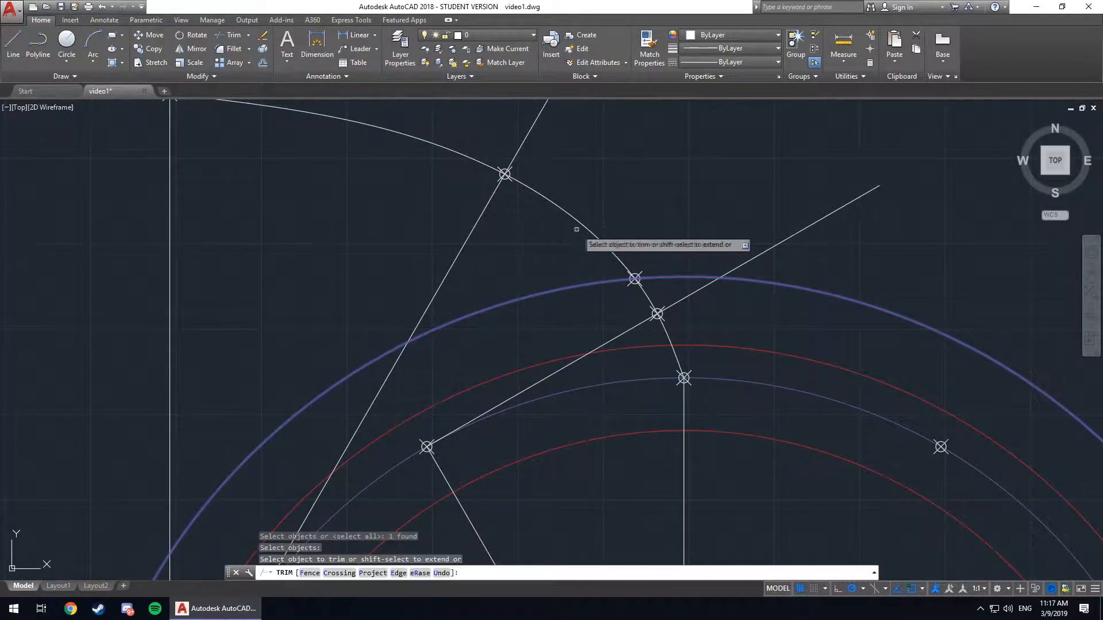
scroll(533, 263, down, 2)
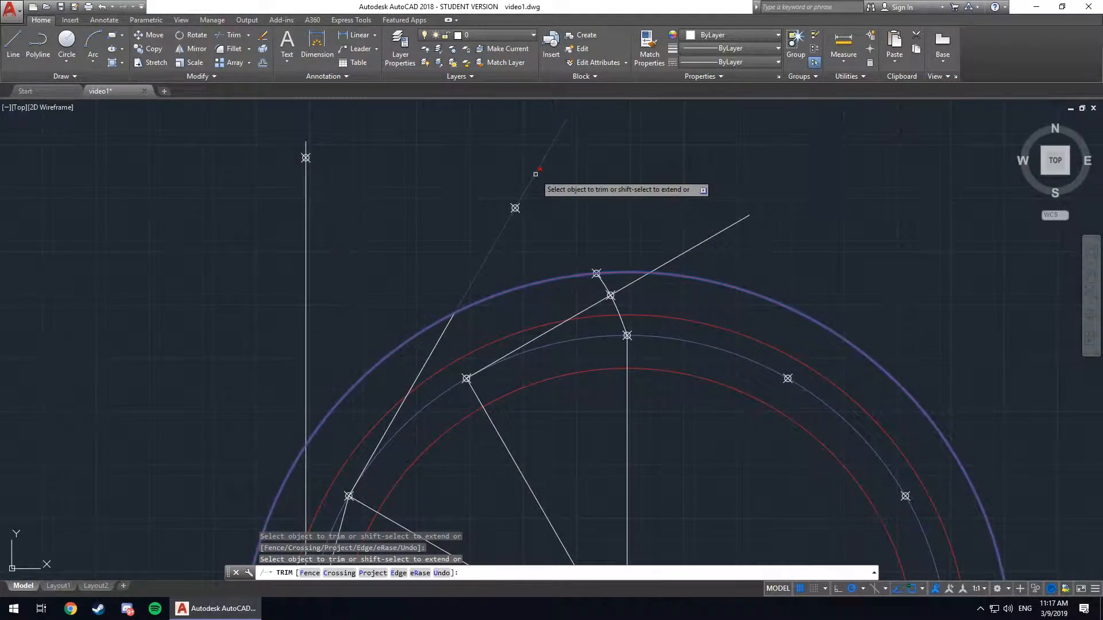
key(Escape)
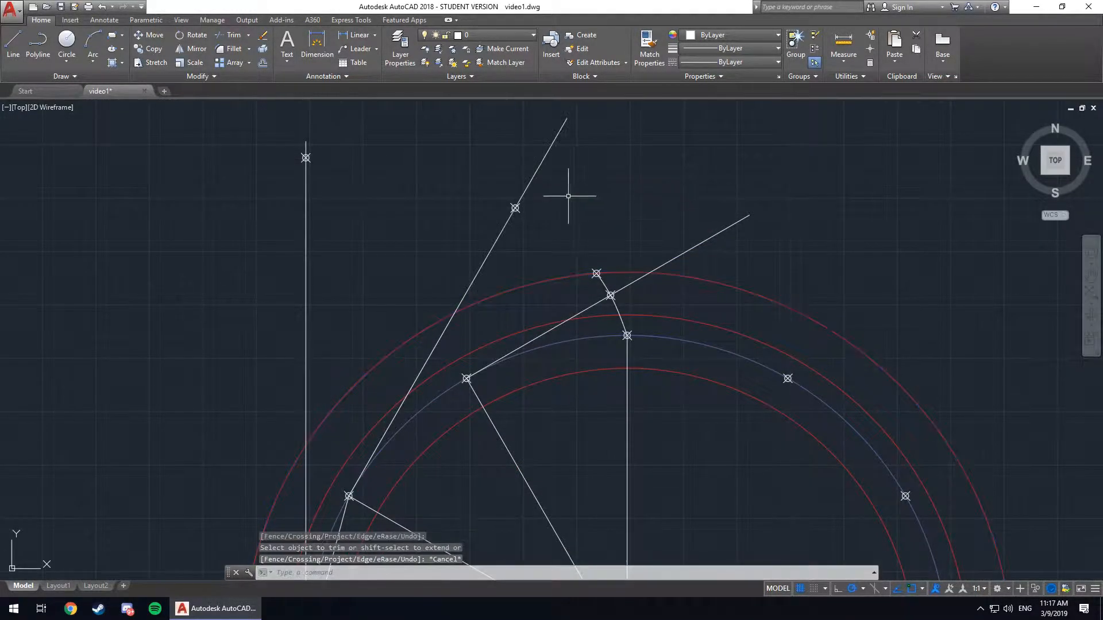
Erase the three tangent construction lines and the two marked points lying outside the outermost circle
click(529, 187)
key(Delete)
click(671, 258)
key(Delete)
click(305, 259)
key(Delete)
click(514, 209)
key(Delete)
click(305, 157)
key(Delete)
Draw a start-center-length arc on the pitch circle from its intersection with the involute, centered on the gear center, with chord length 15.7
scroll(623, 322, down, 2)
scroll(620, 325, up, 4)
middle_drag(595, 358, 576, 305)
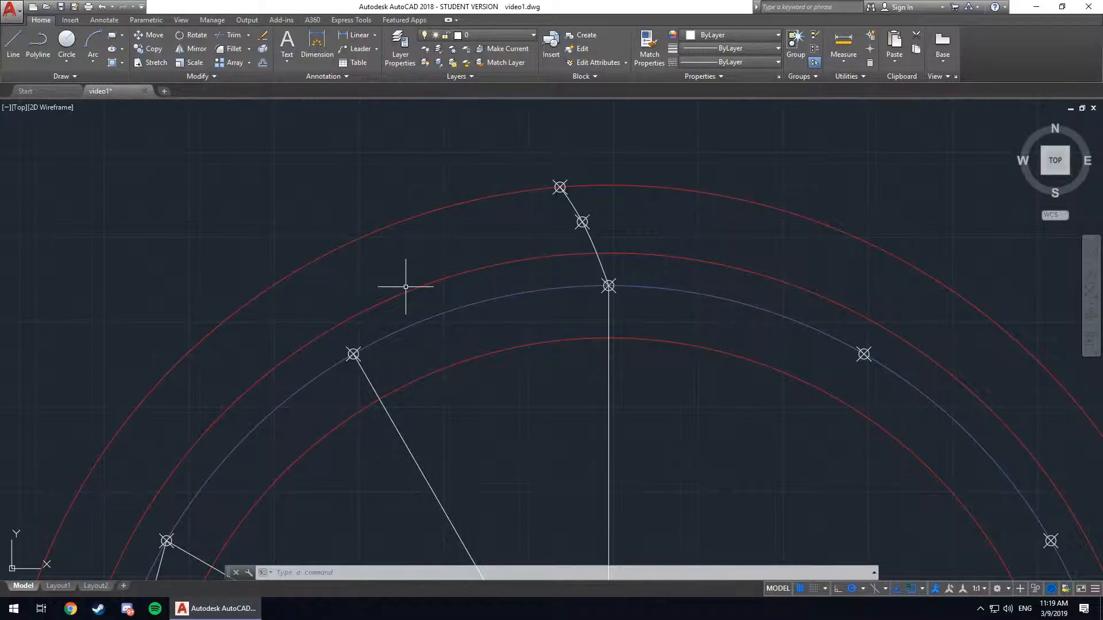
middle_drag(450, 364, 425, 305)
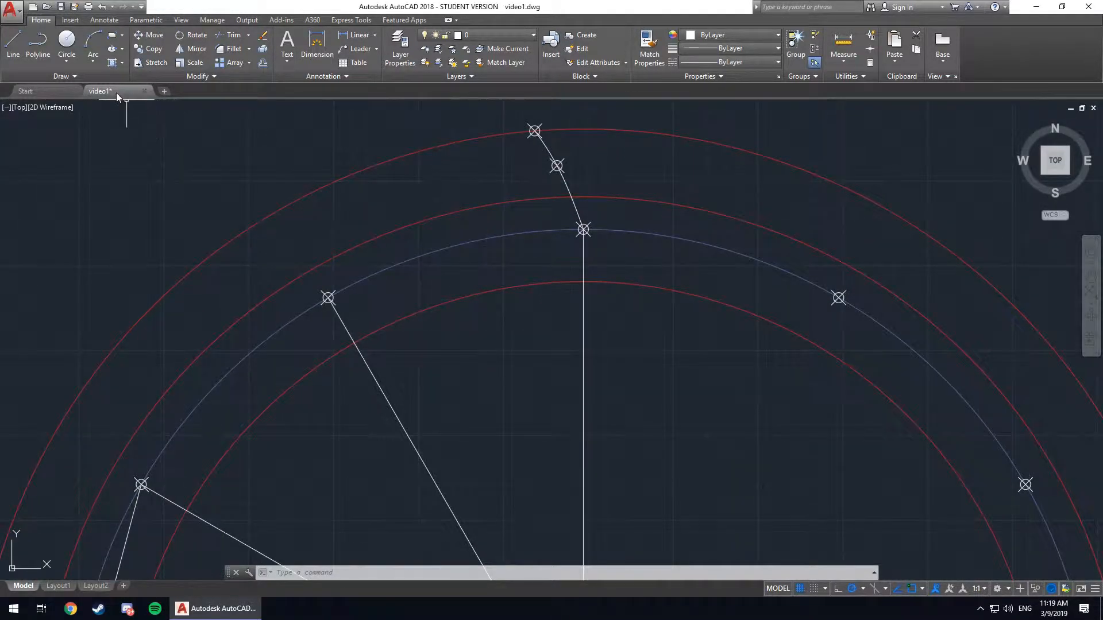
click(88, 74)
click(91, 60)
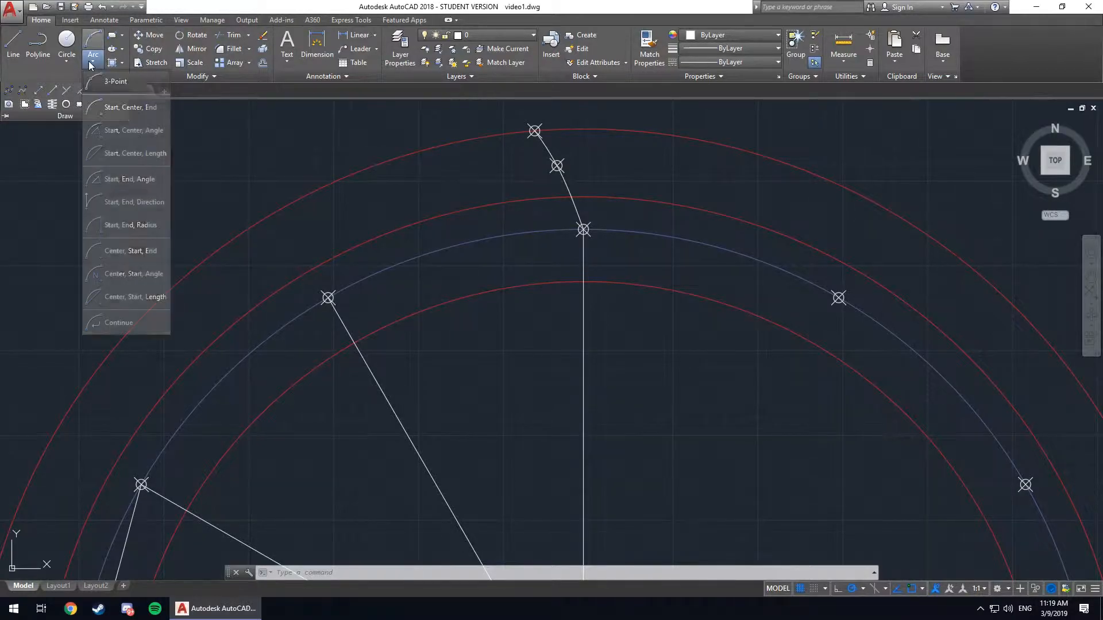
click(119, 154)
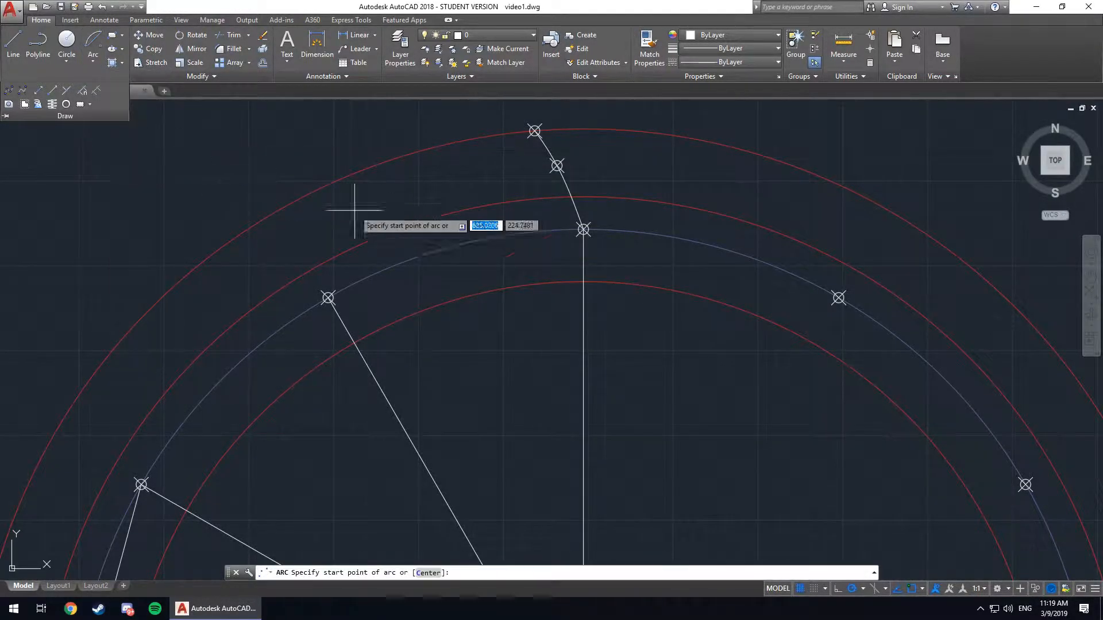
click(571, 197)
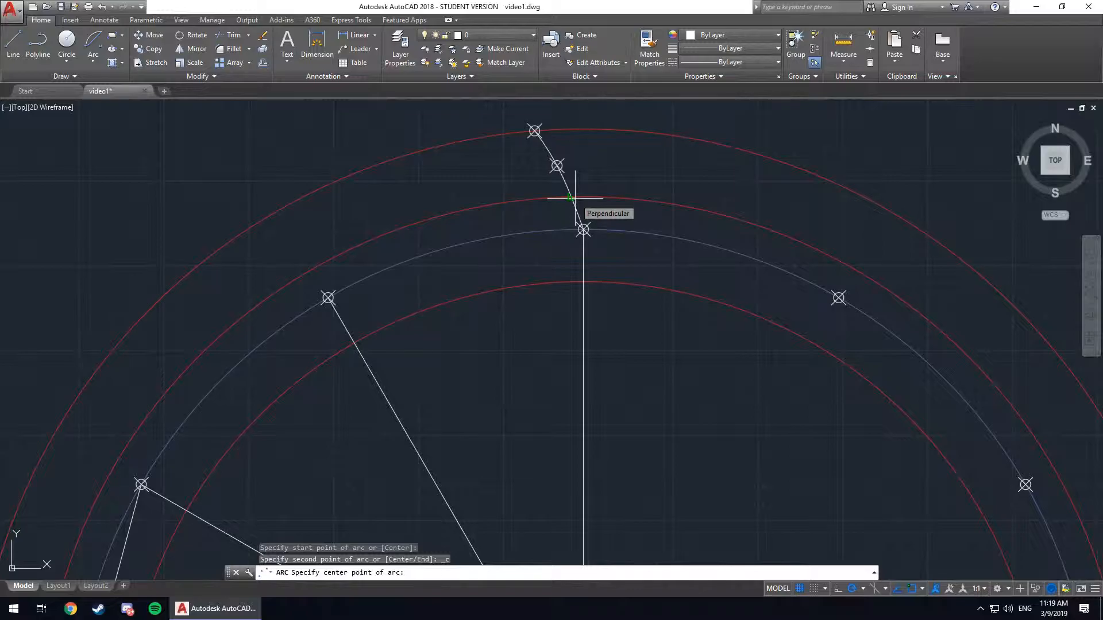
middle_drag(584, 380, 570, 222)
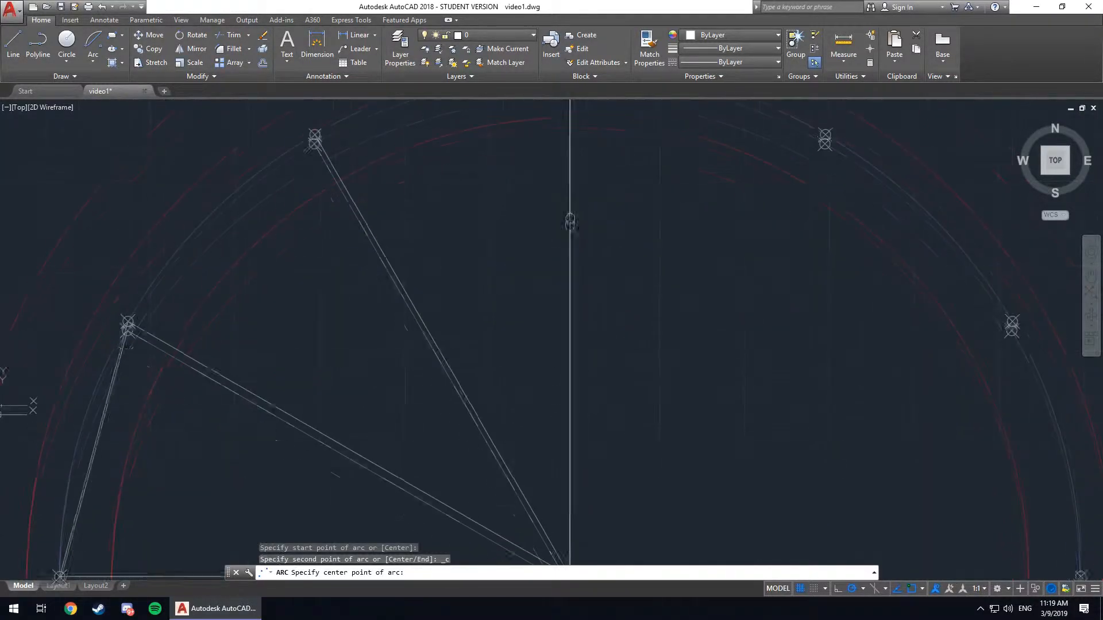
scroll(549, 403, up, 2)
scroll(549, 404, down, 6)
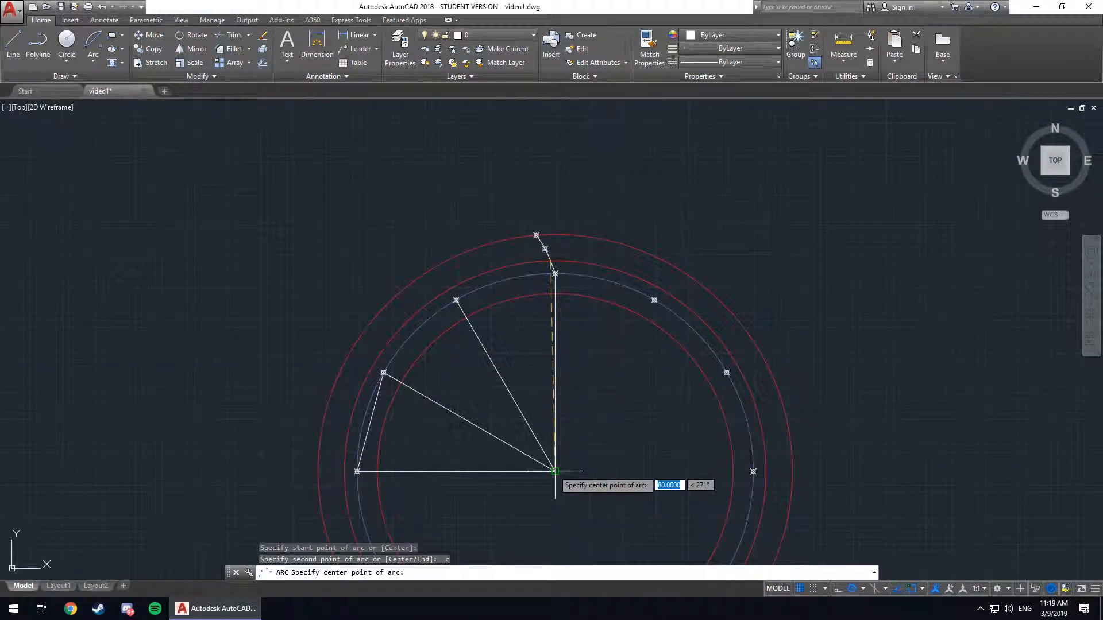
click(554, 471)
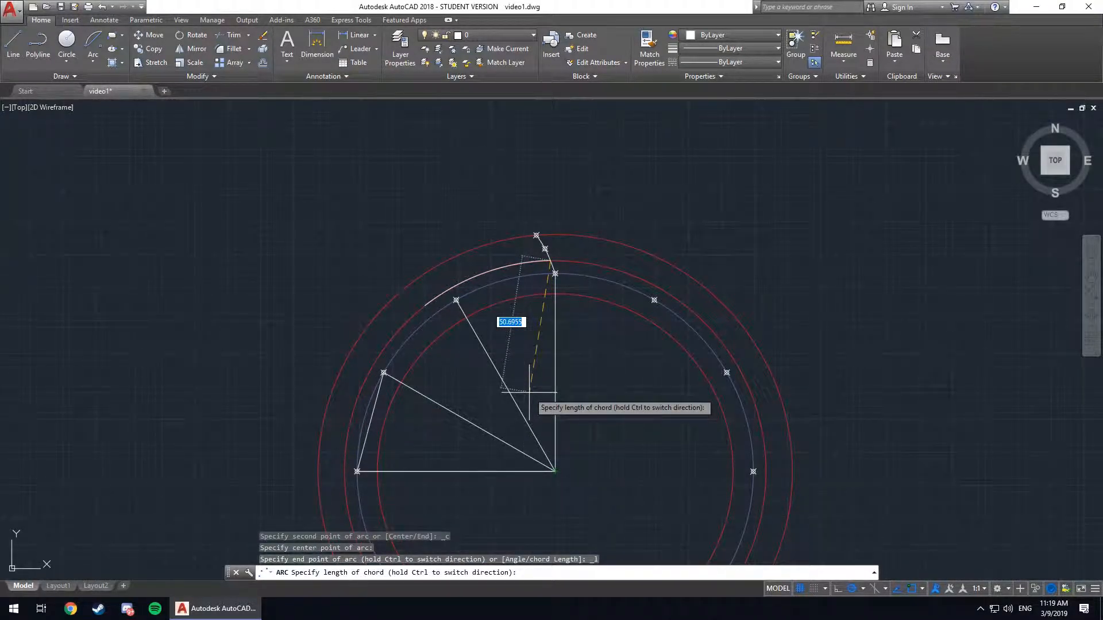
text(15.7)
key(Return)
Mirror the involute flank about a line from the pitch arc's midpoint perpendicular to the outermost circle, keeping the original
scroll(529, 392, down, 4)
scroll(514, 293, up, 8)
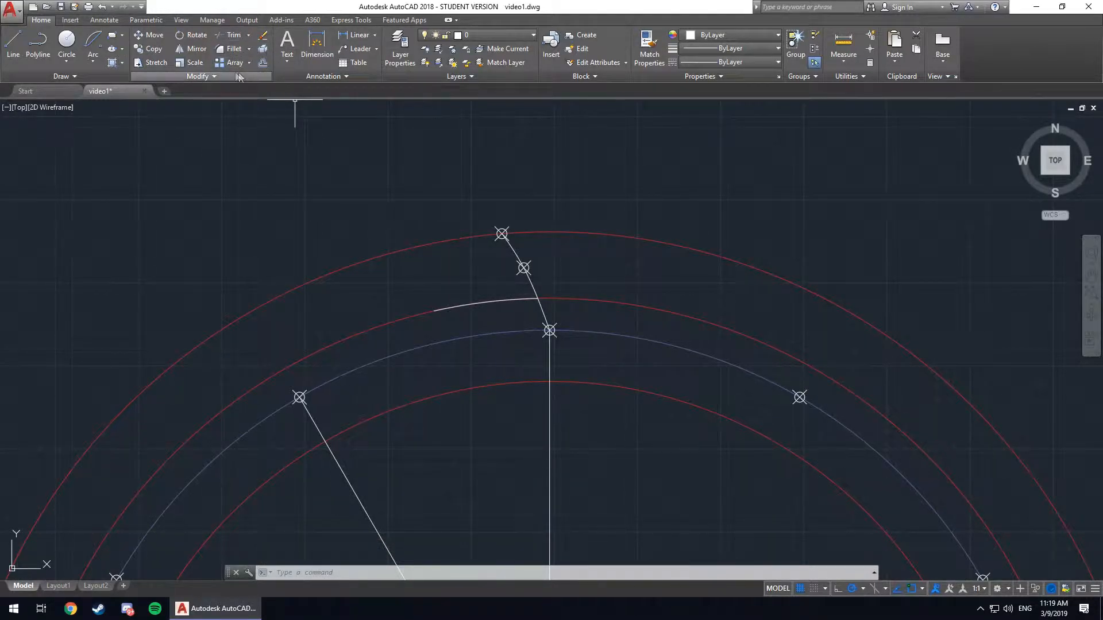
click(192, 49)
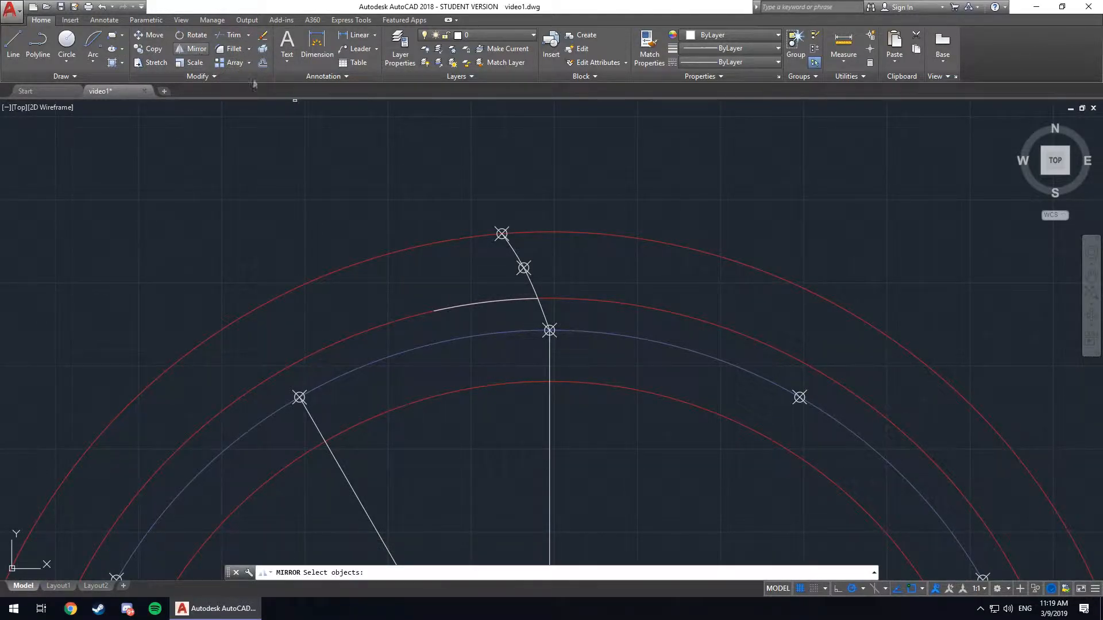
click(530, 283)
key(Return)
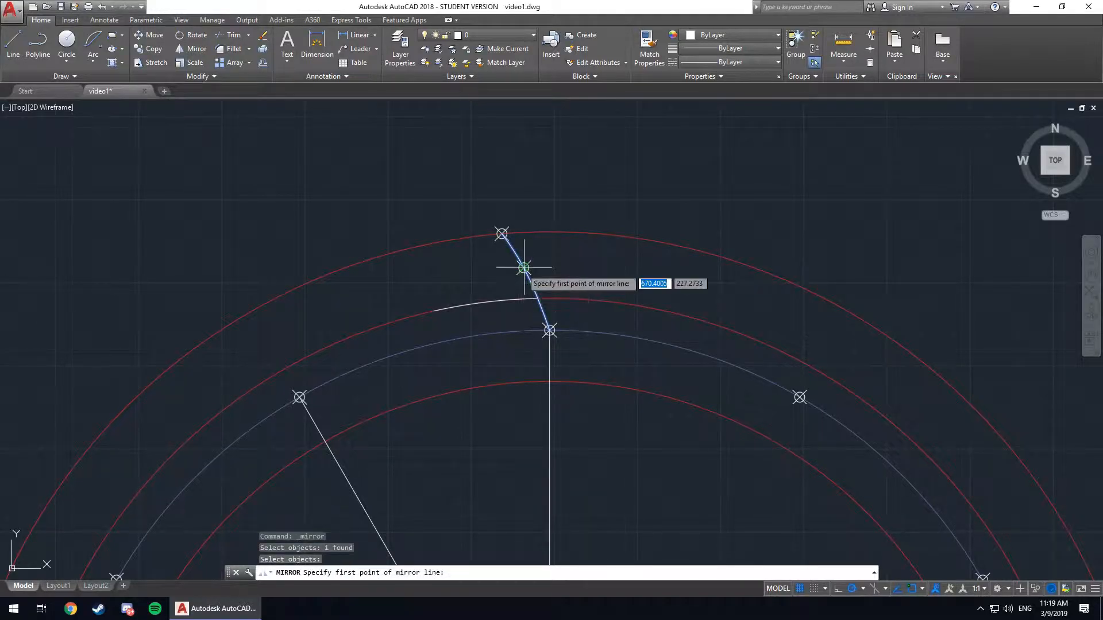
click(485, 301)
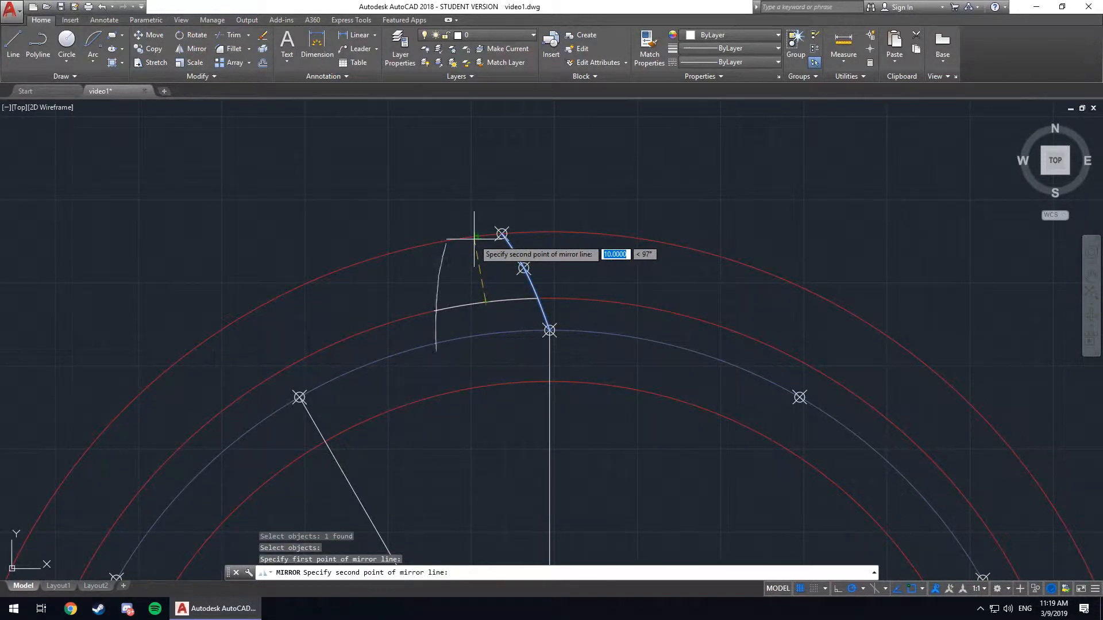
click(480, 237)
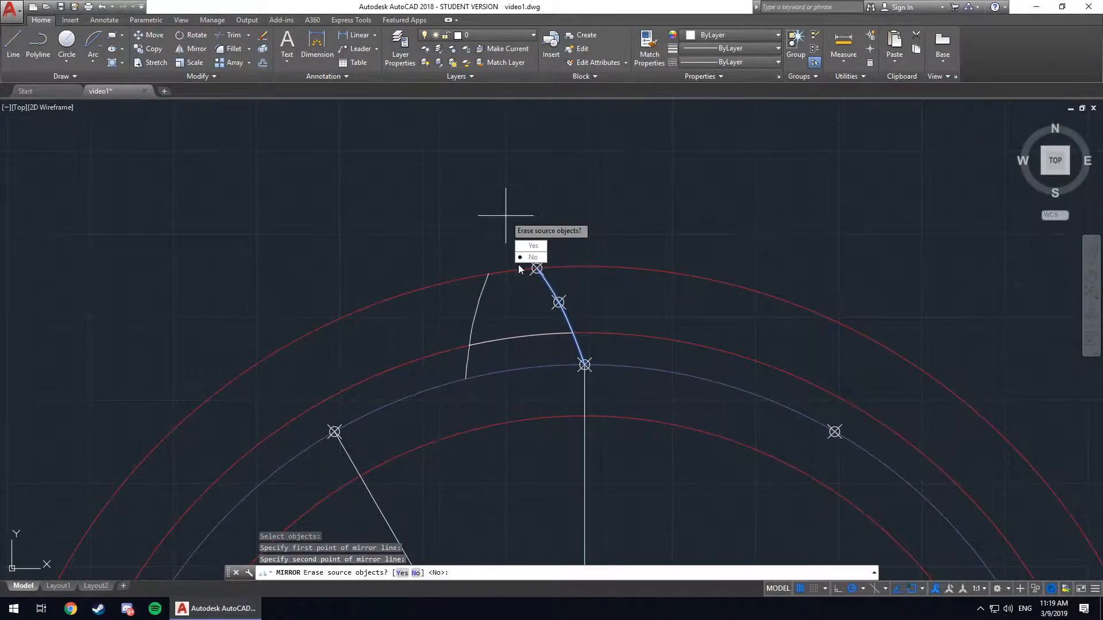
text(N)
key(Return)
Draw a start-center-end arc for the tooth tip between the outer ends of both flanks, centered on the gear center
scroll(533, 356, down, 2)
scroll(533, 356, up, 2)
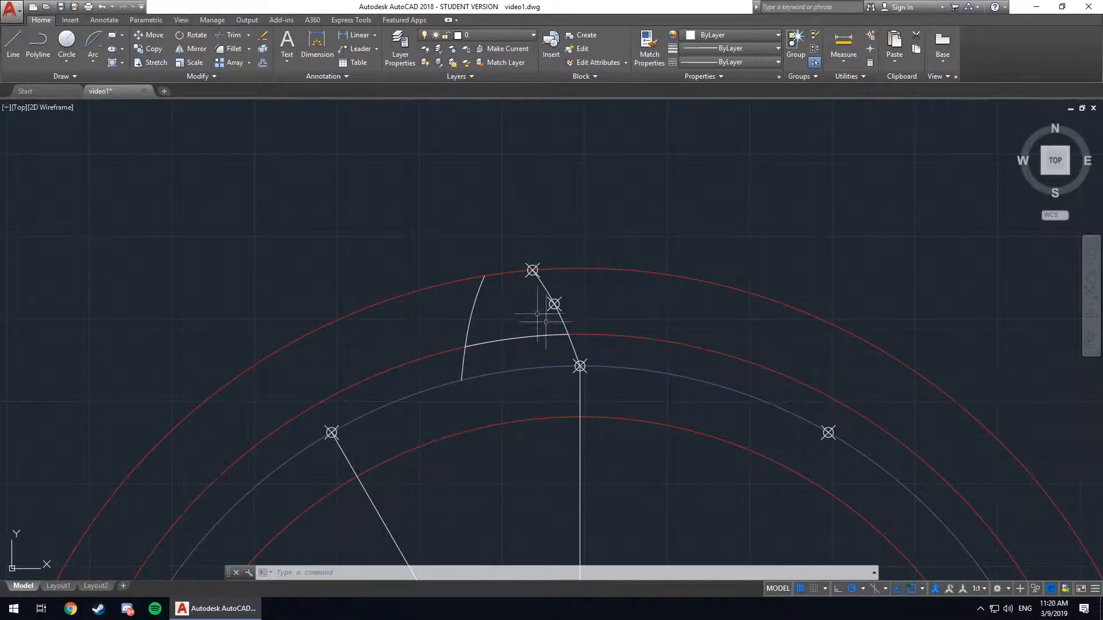
middle_drag(515, 449, 540, 267)
scroll(576, 347, down, 2)
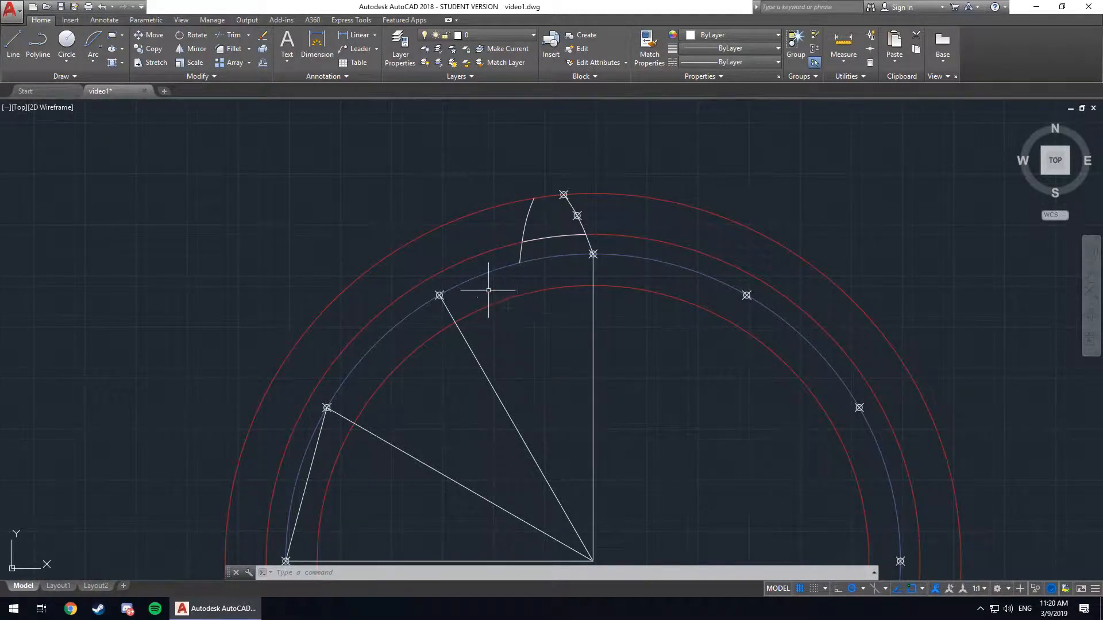
click(93, 67)
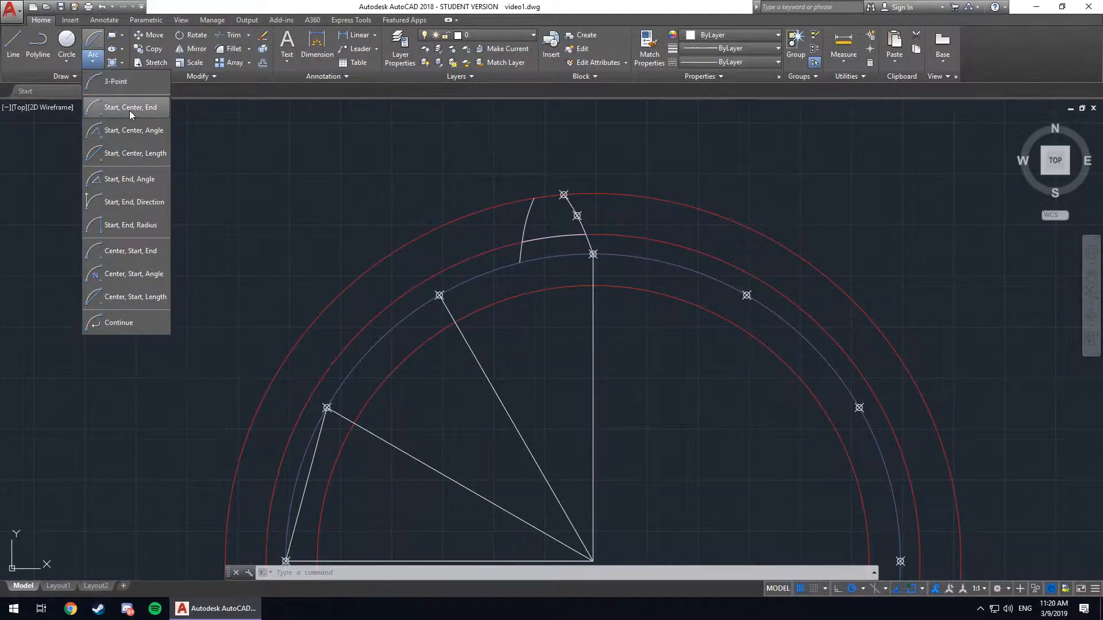
click(115, 101)
click(564, 195)
scroll(575, 496, down, 4)
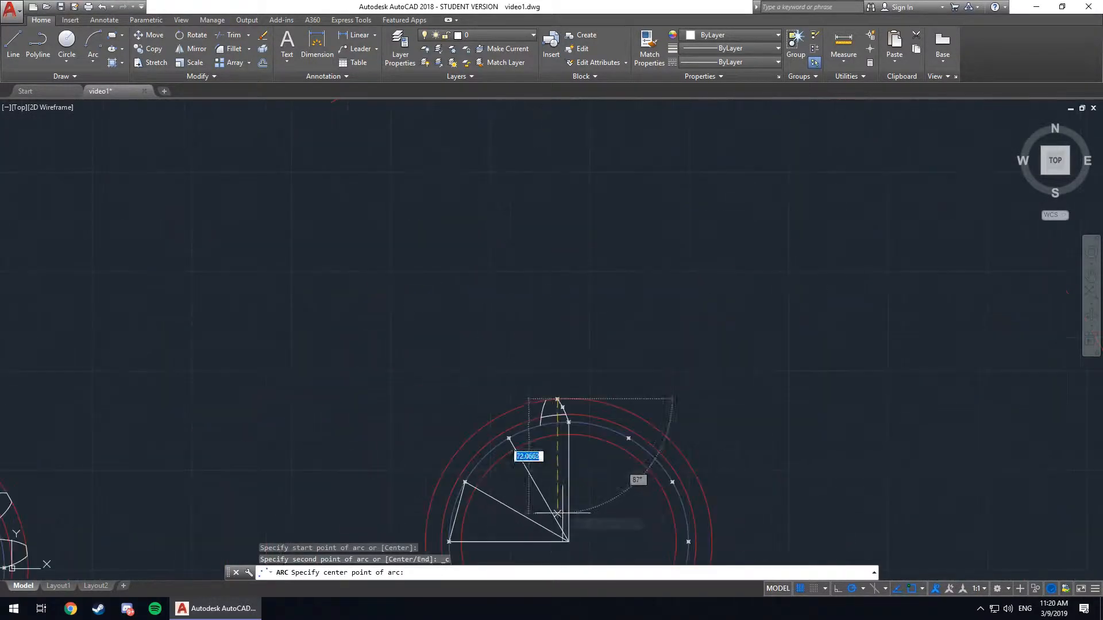
scroll(565, 508, up, 2)
click(569, 561)
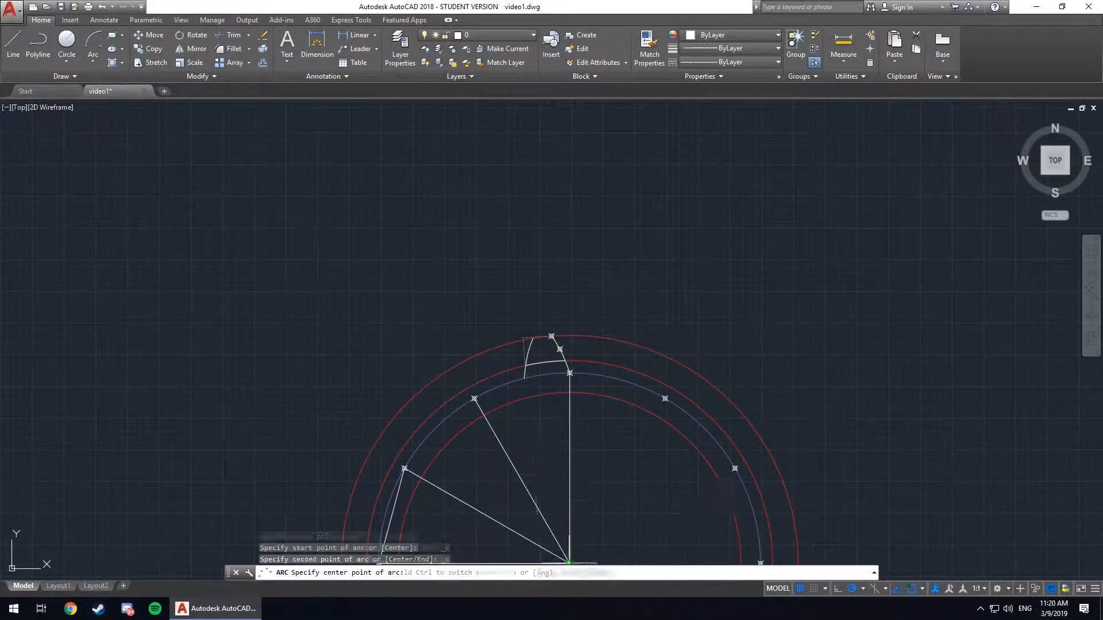
click(534, 339)
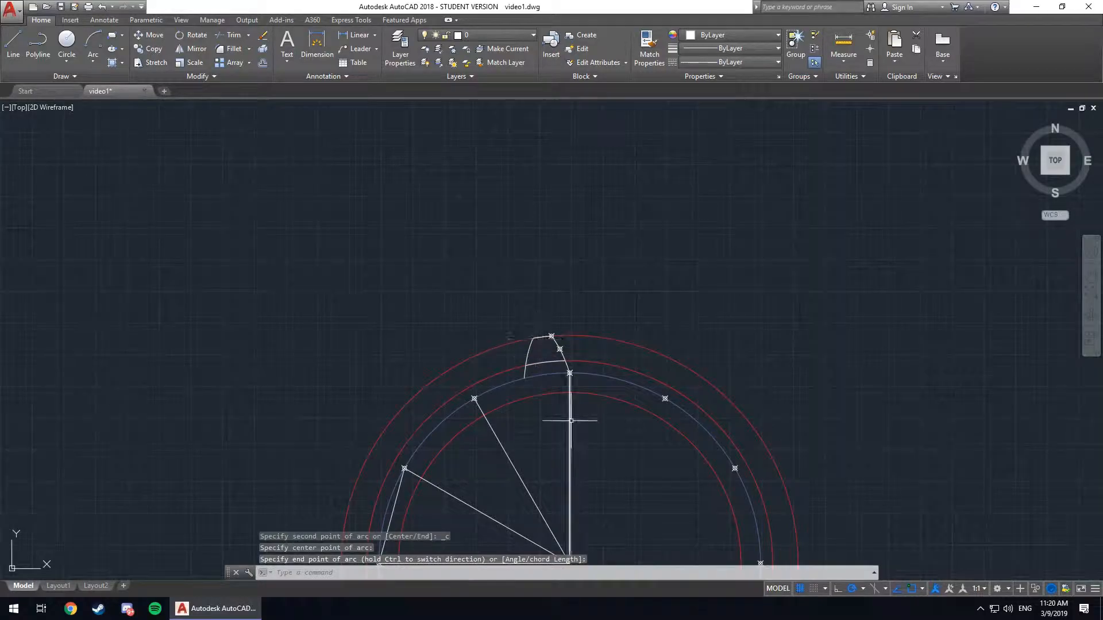
Draw a radial line from the mirrored flank's inner end on the base circle to the gear center
scroll(560, 373, up, 2)
scroll(551, 317, up, 2)
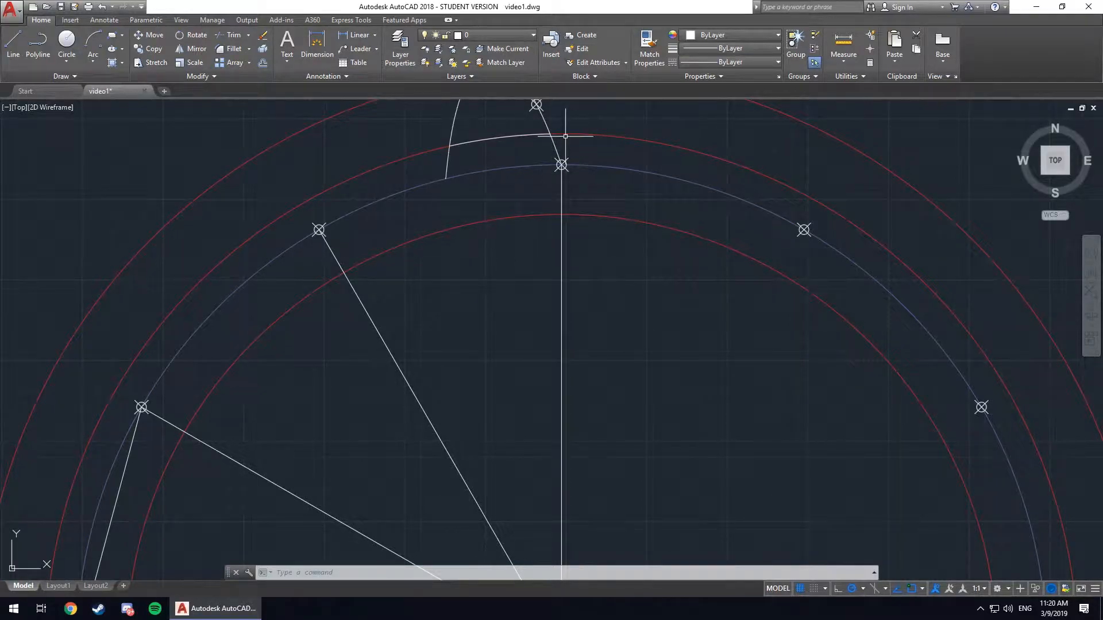
middle_drag(562, 269, 553, 148)
scroll(553, 147, down, 2)
text(l)
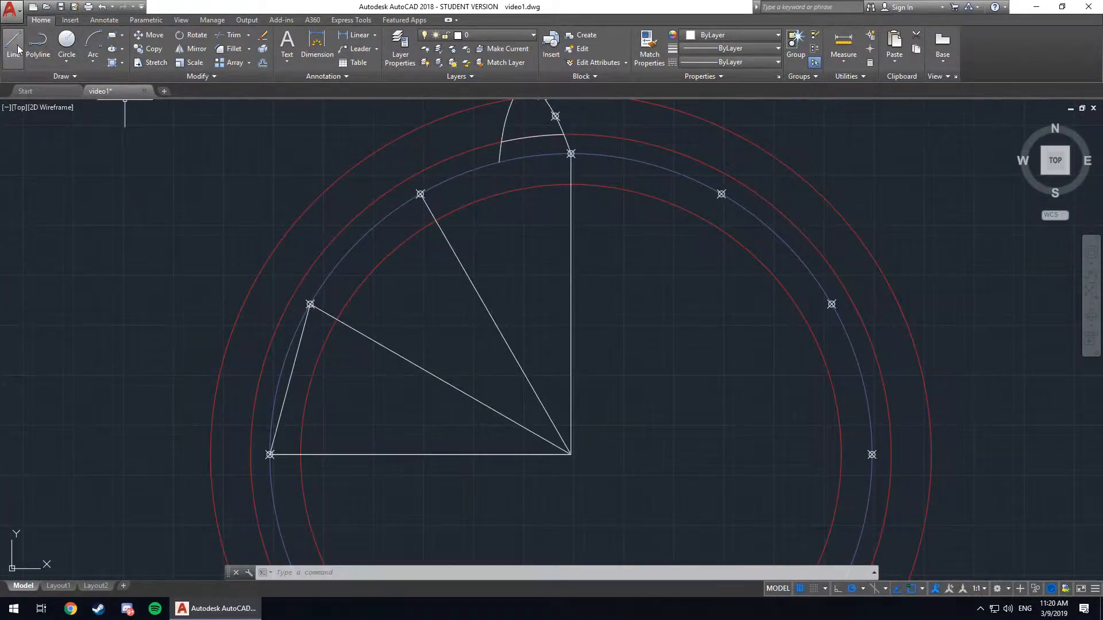
key(Return)
click(499, 159)
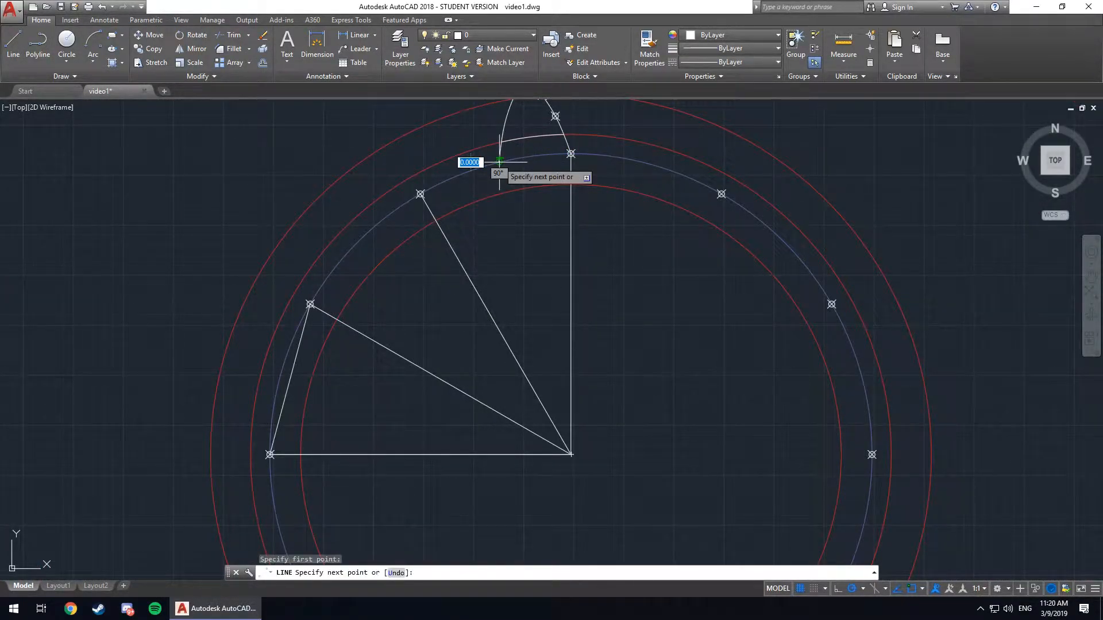
click(570, 454)
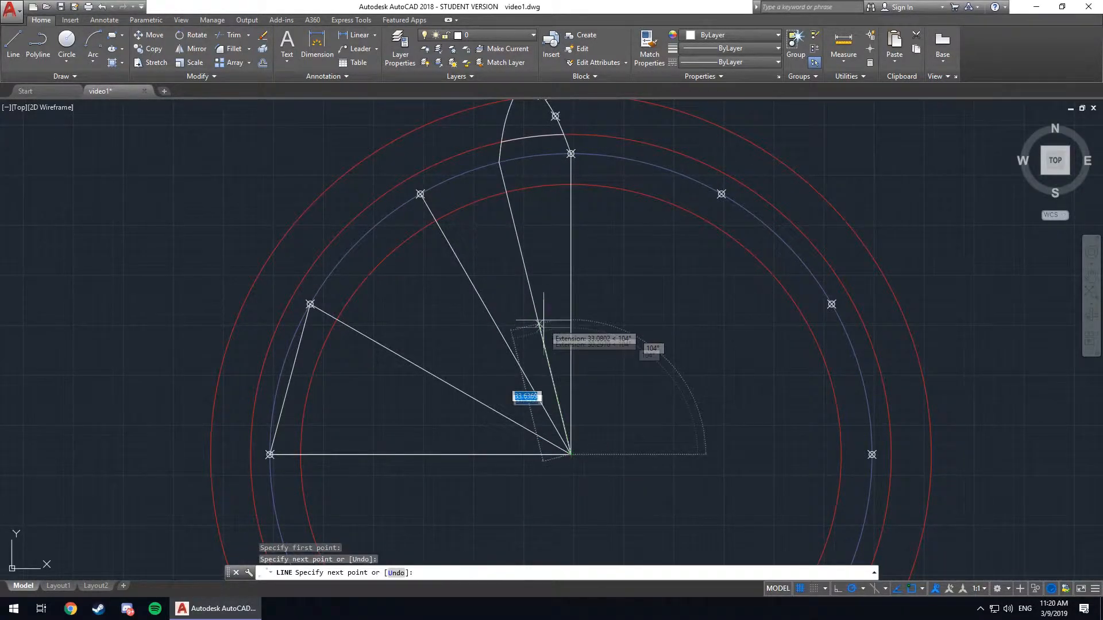
key(Escape)
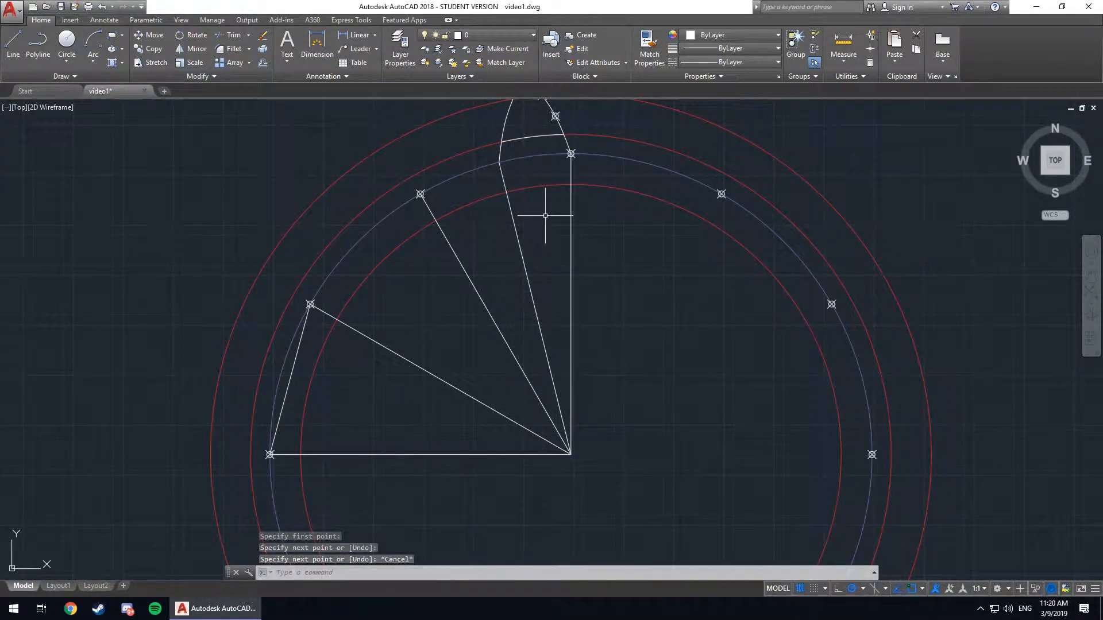
Trim both flank radial lines inside the innermost circle, using that circle as the cutting edge
click(222, 46)
click(505, 193)
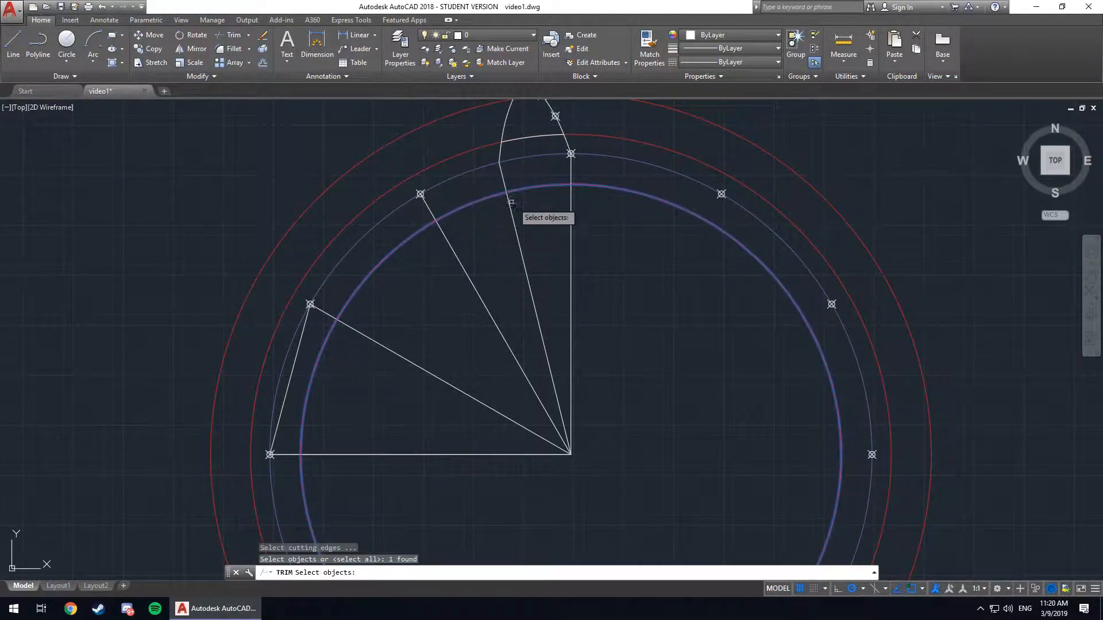
key(Return)
click(513, 221)
click(570, 208)
key(Escape)
Erase the two slanted radial construction lines and the short chord joining two division points on the base circle
click(451, 246)
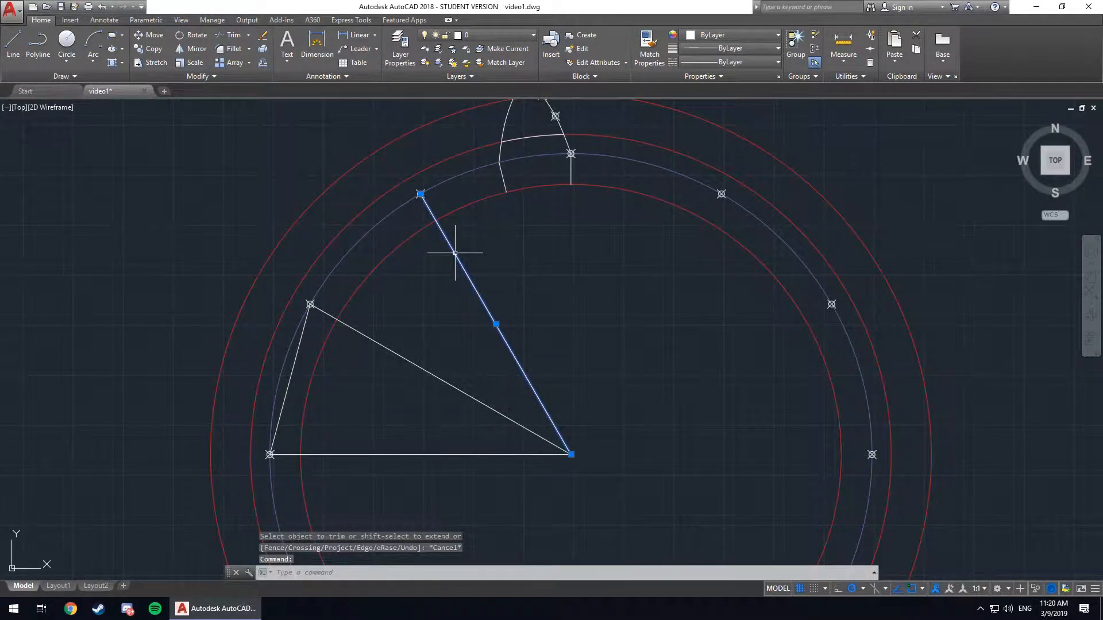
key(Delete)
click(423, 369)
key(Delete)
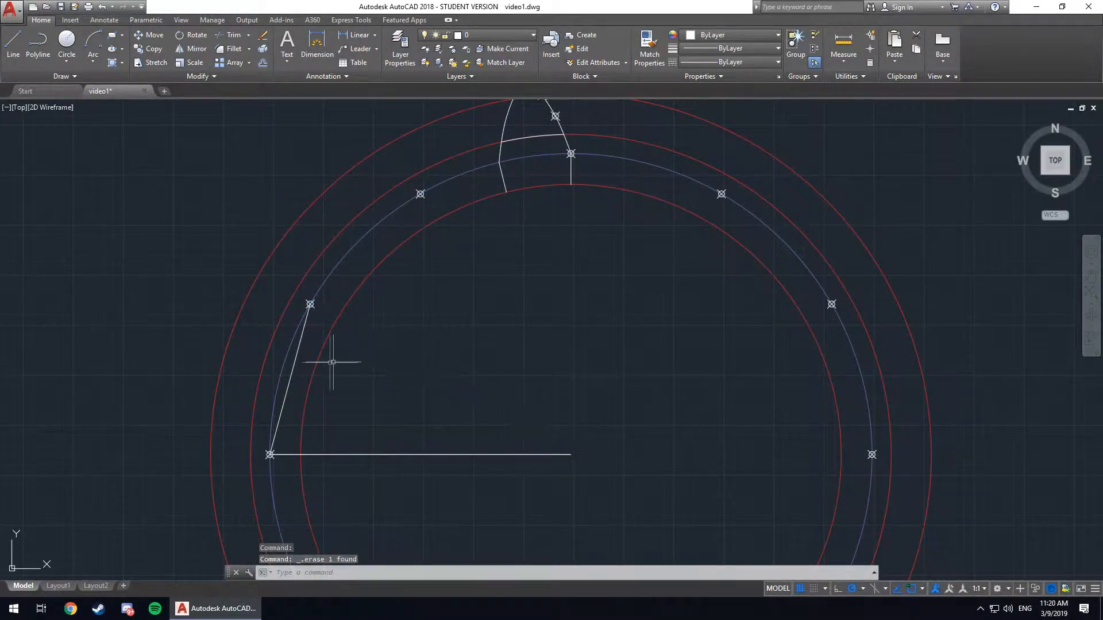
click(293, 364)
key(Delete)
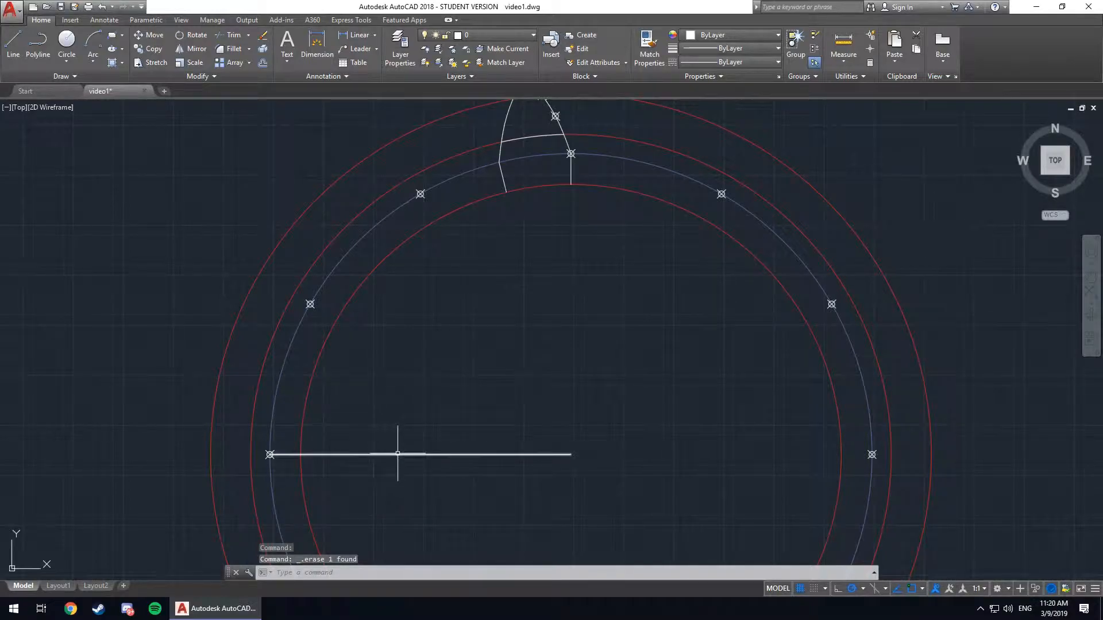
Erase the horizontal construction line running from the base circle to the gear center
click(397, 453)
key(Escape)
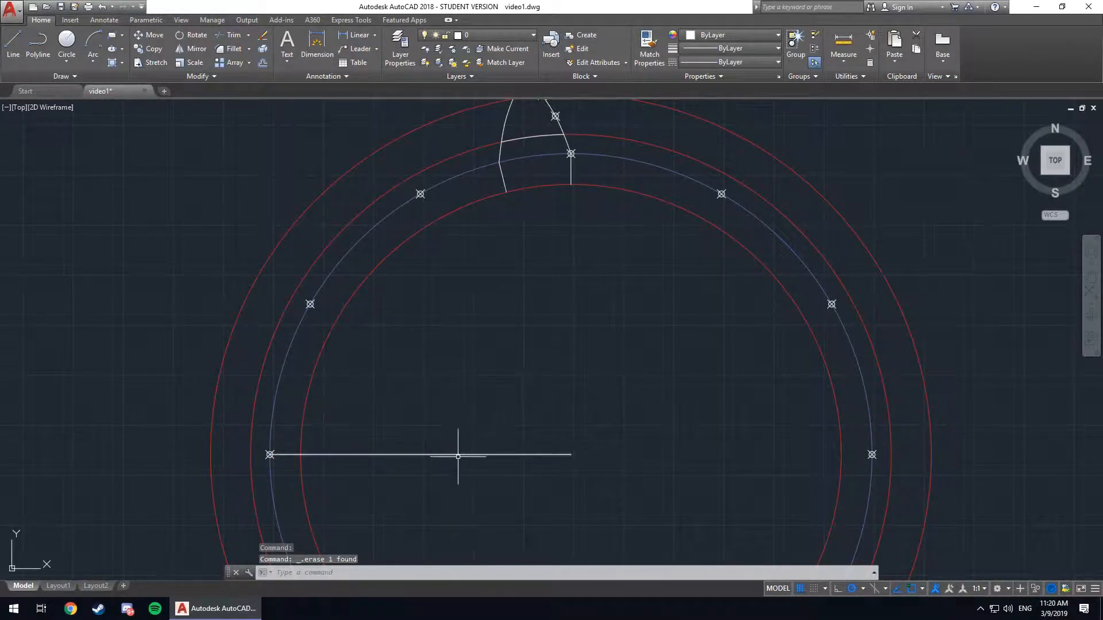
click(463, 449)
key(Escape)
click(457, 455)
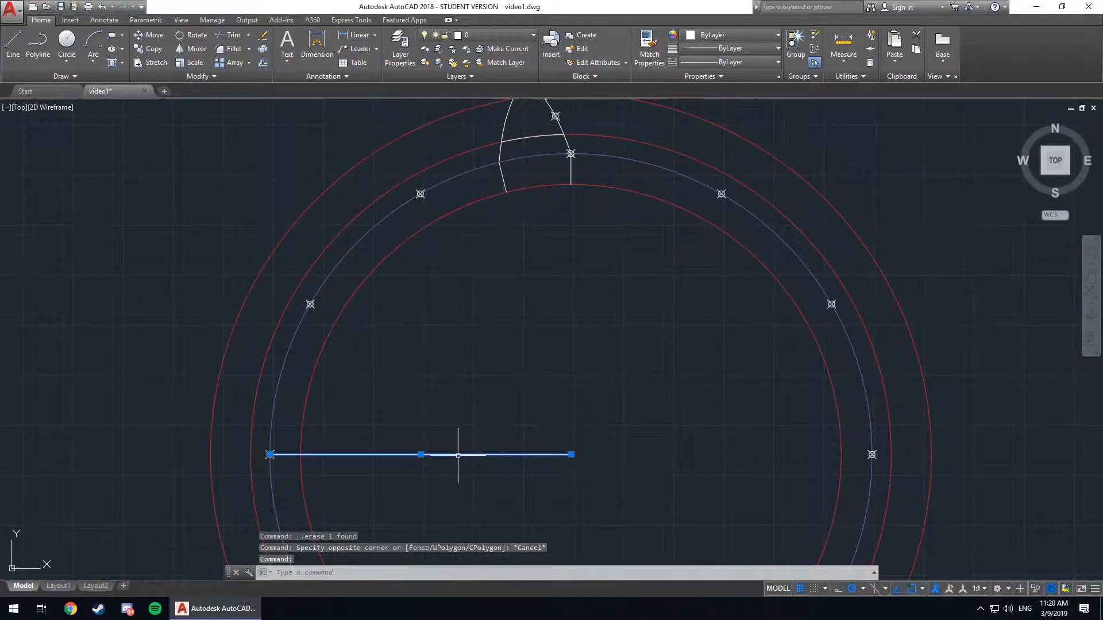
key(Delete)
Polar-array both tooth flanks, the tip arc and the two radial root lines around the gear center with 16 items over 360°
scroll(519, 178, up, 3)
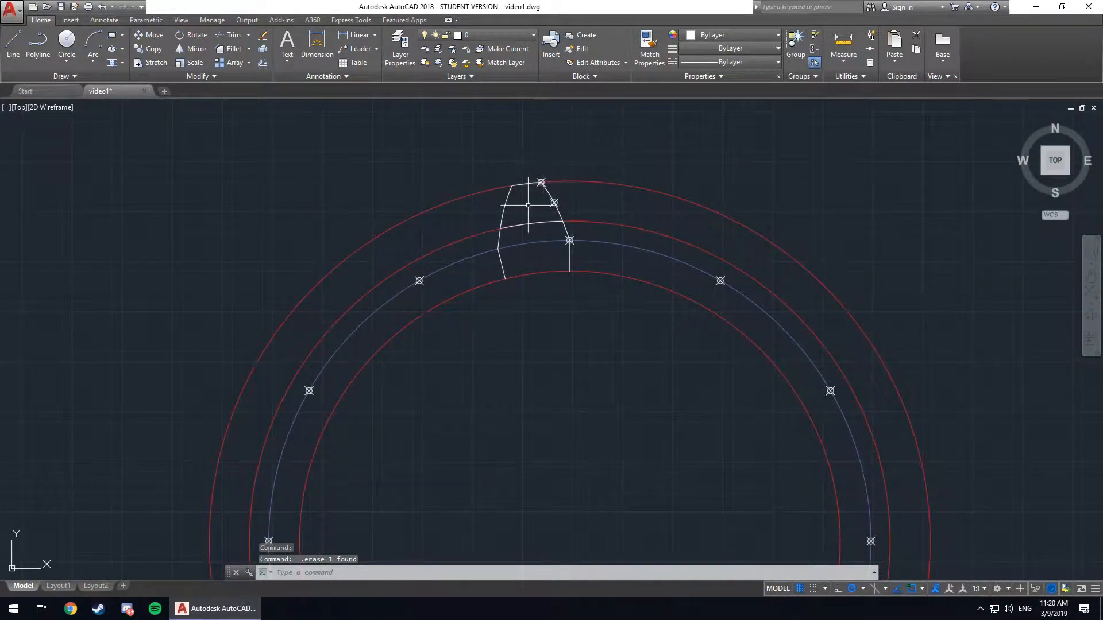
middle_drag(563, 276, 566, 201)
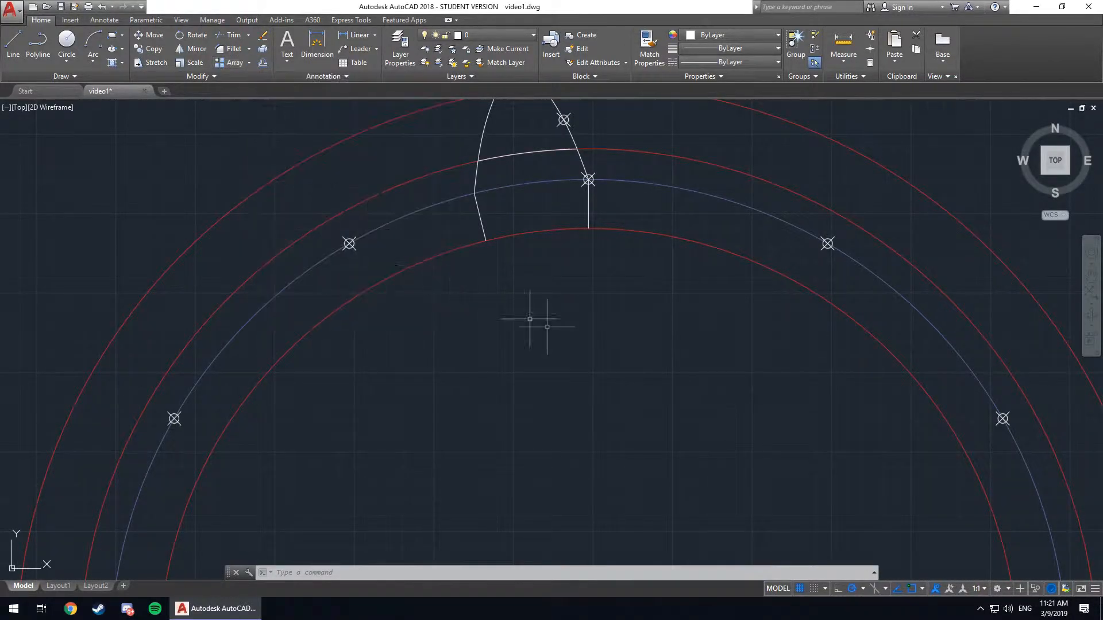
middle_drag(534, 316, 532, 373)
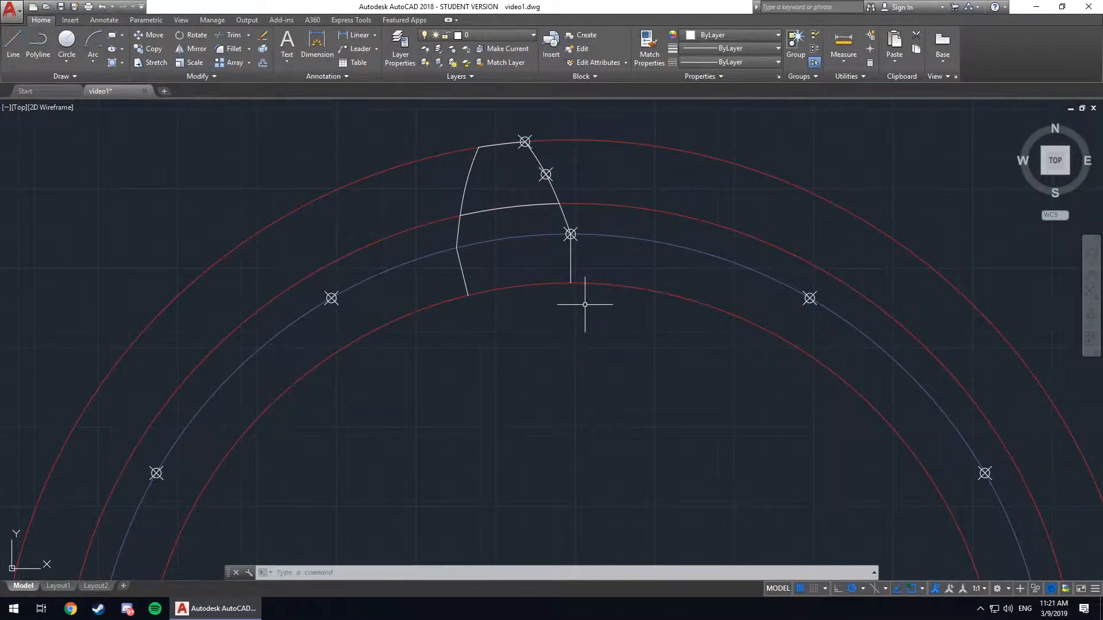
click(249, 63)
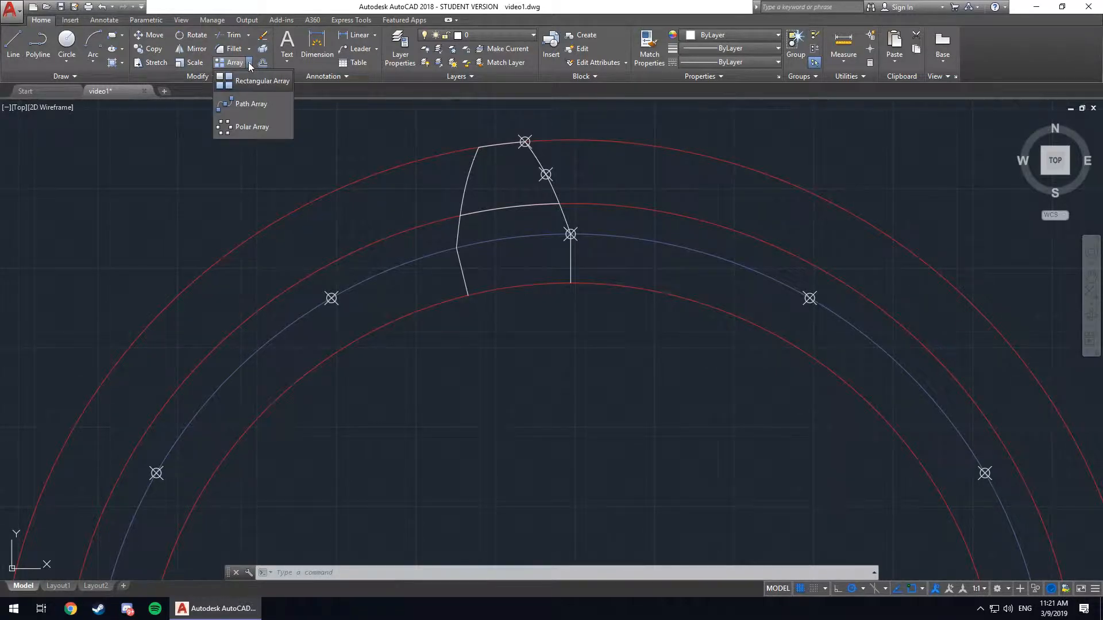
click(246, 123)
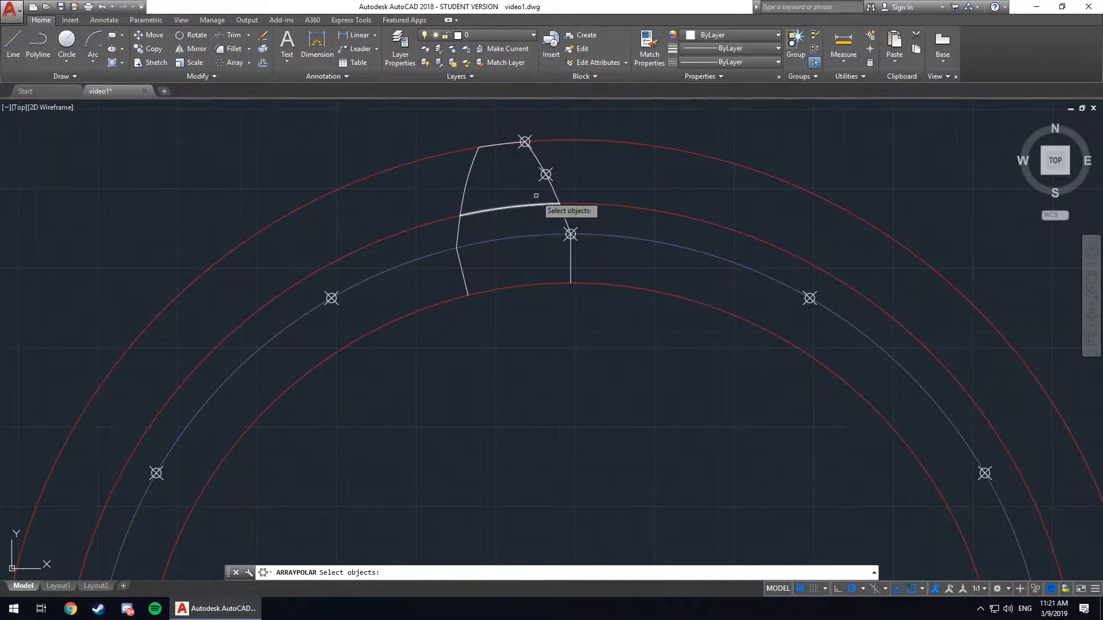
click(552, 188)
click(503, 141)
click(468, 172)
click(570, 256)
click(456, 260)
key(Return)
scroll(561, 436, down, 4)
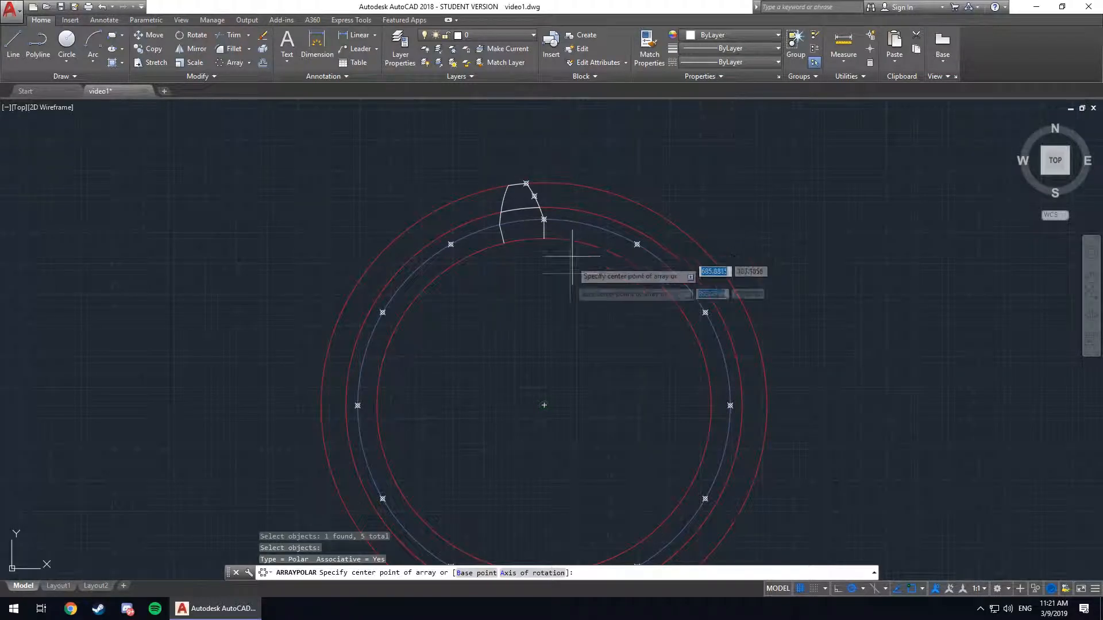
click(544, 406)
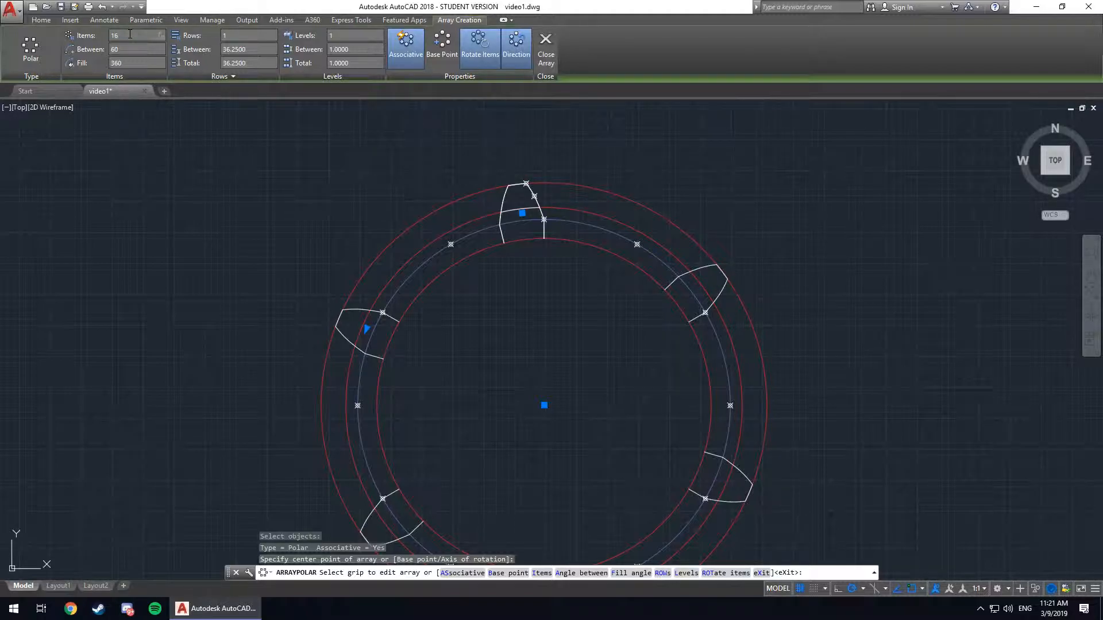
key(Return)
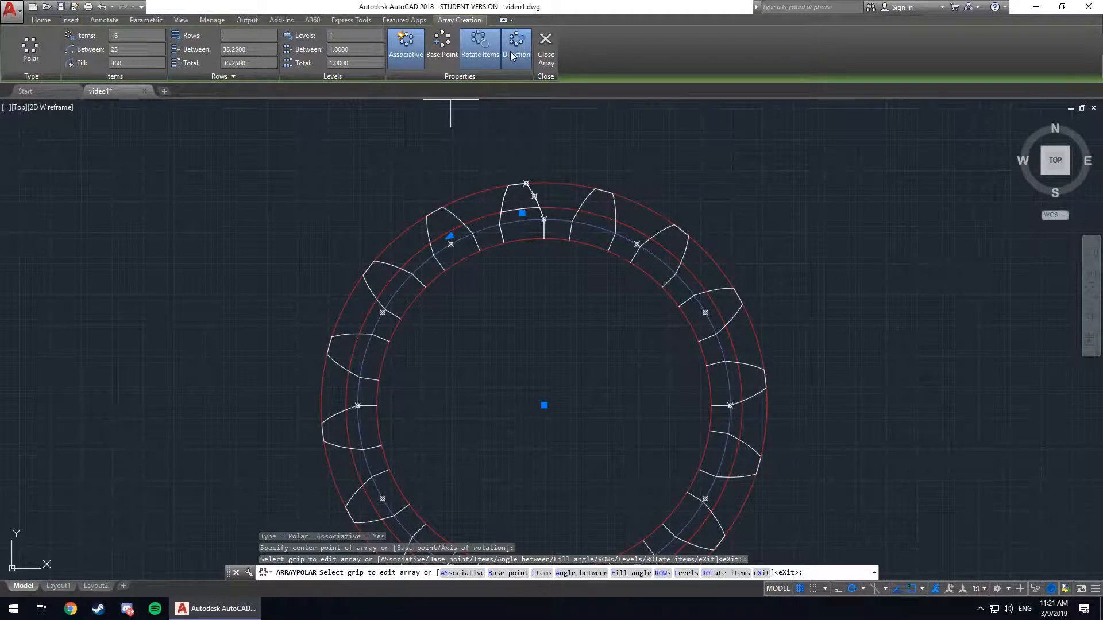
click(545, 48)
mouse_move(655, 333)
middle_down()
mouse_move(573, 251)
mouse_move(612, 289)
middle_up()
scroll(573, 251, up, 2)
scroll(578, 251, down, 2)
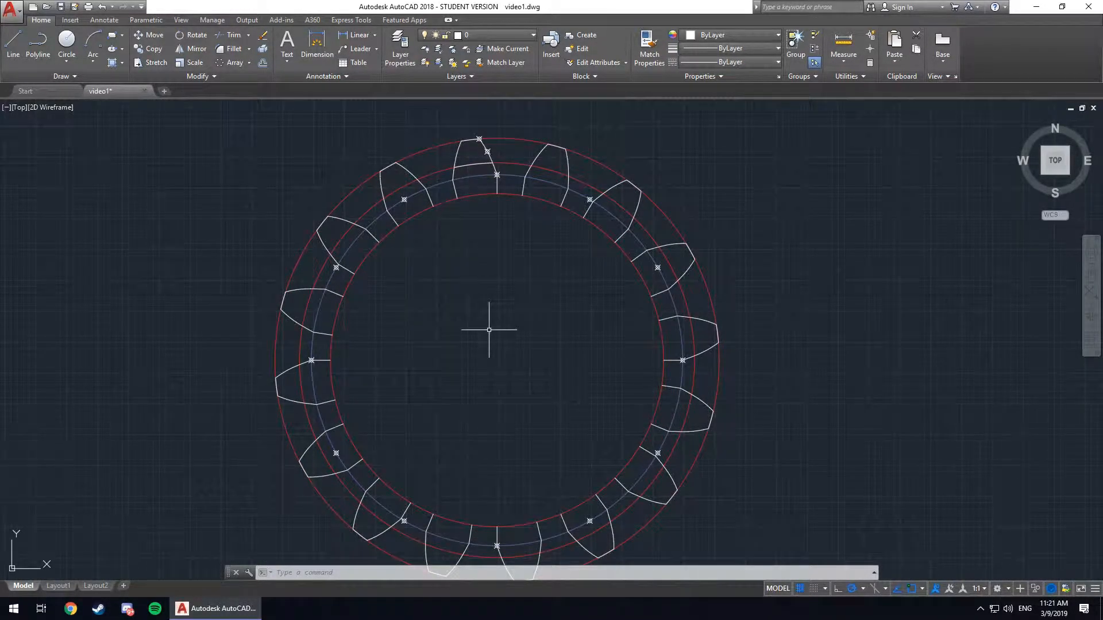
mouse_move(523, 336)
middle_down()
mouse_move(554, 221)
mouse_move(576, 314)
middle_up()
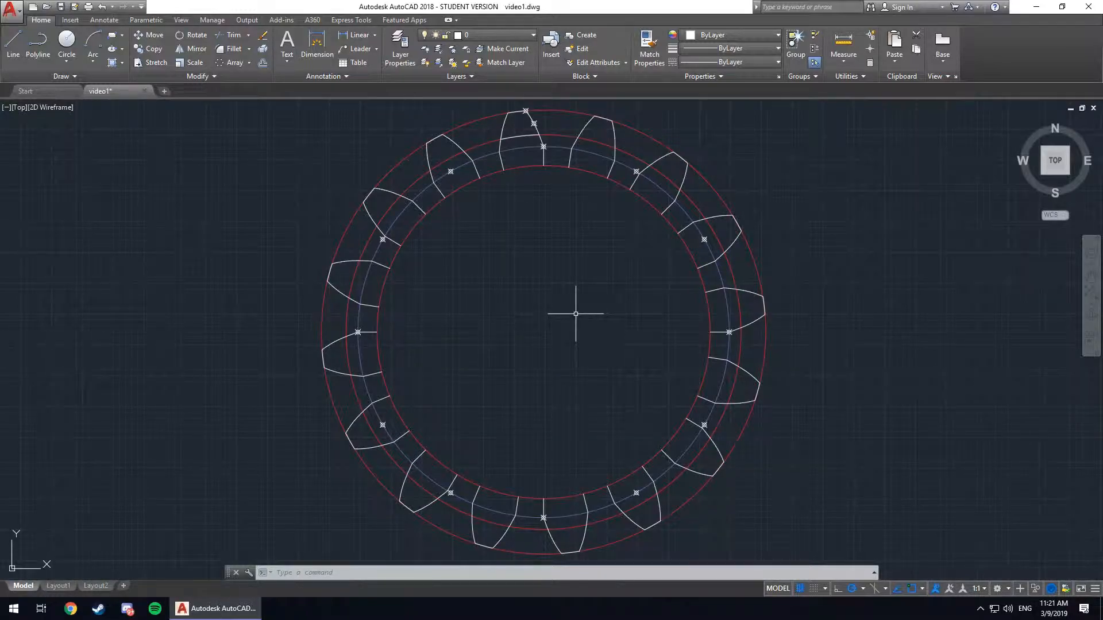
middle_drag(576, 314, 596, 338)
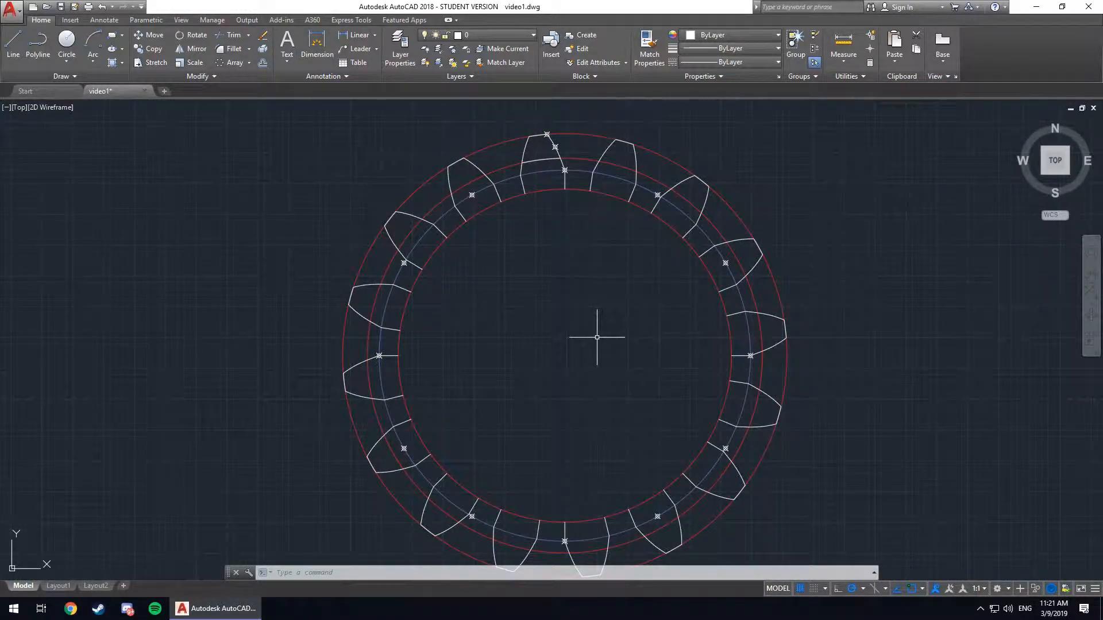